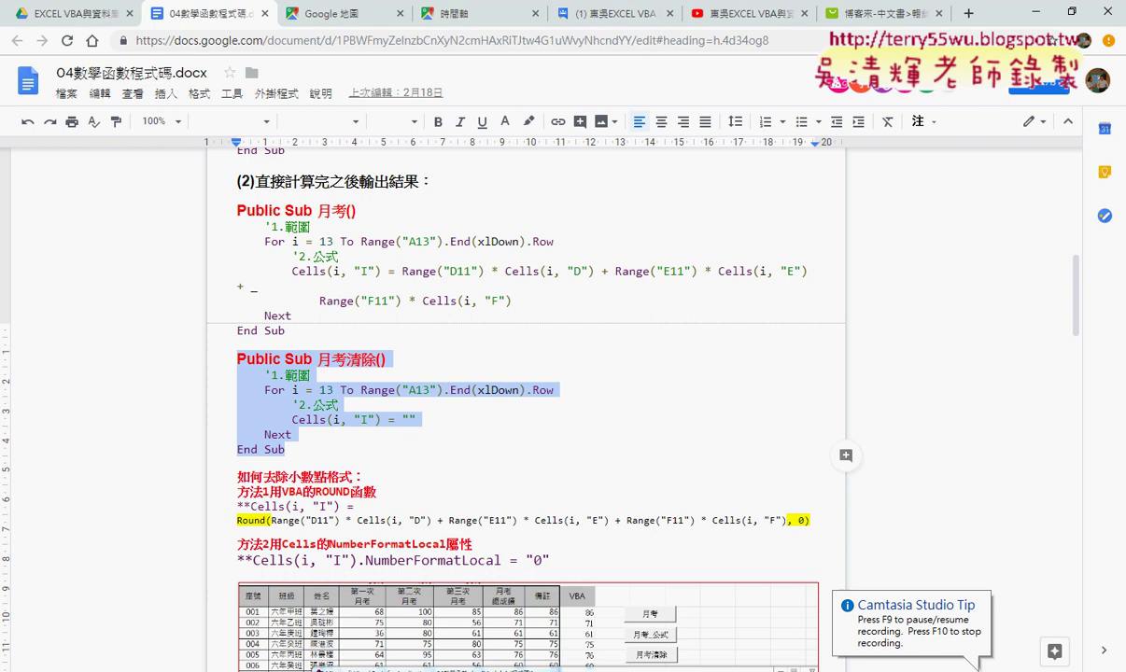
Switch from the Google Docs code notes to the 04數學函數.xls Excel workbook.
click(210, 670)
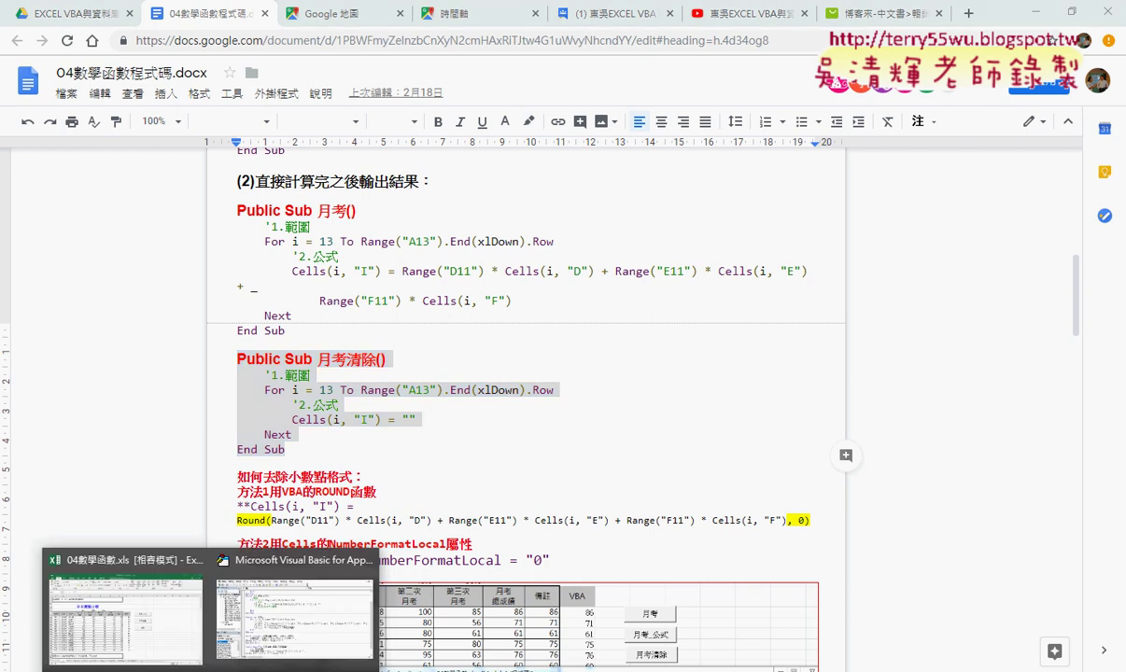
click(170, 605)
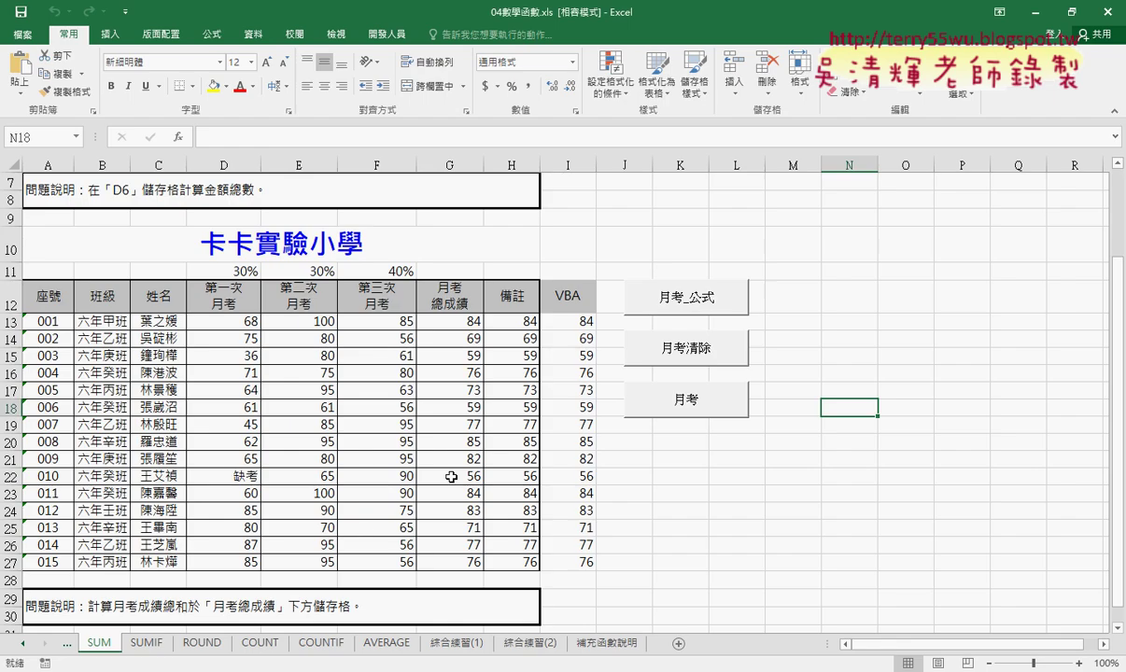
Clear the VBA column with 月考清除 and choose the user-defined 月考函數 for I13.
click(665, 356)
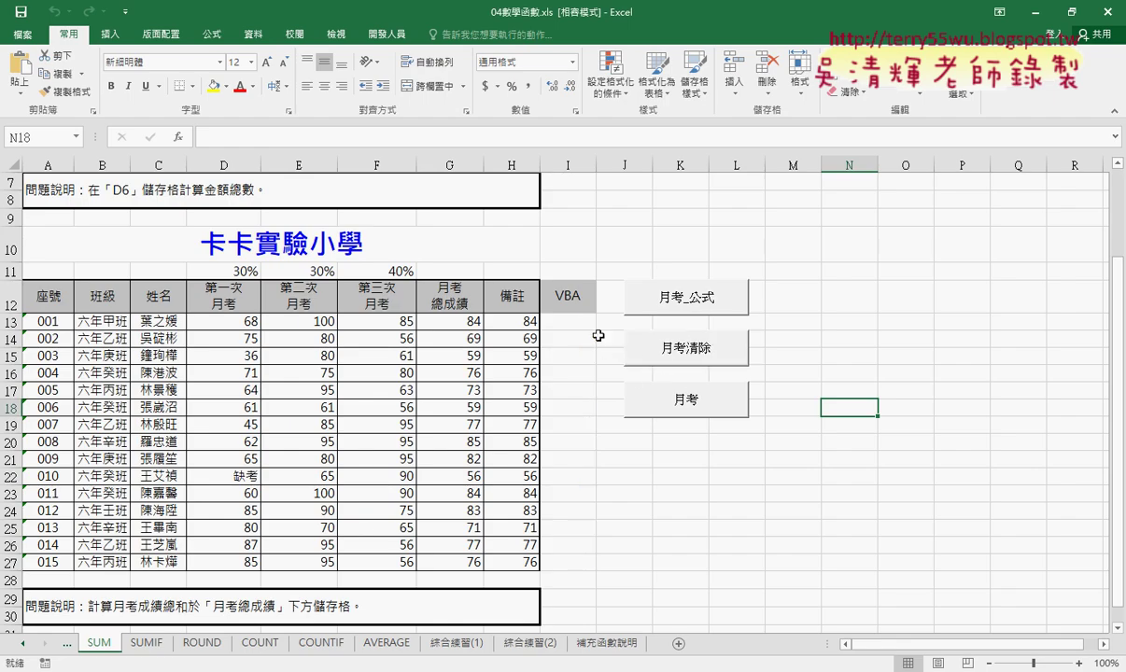
click(174, 138)
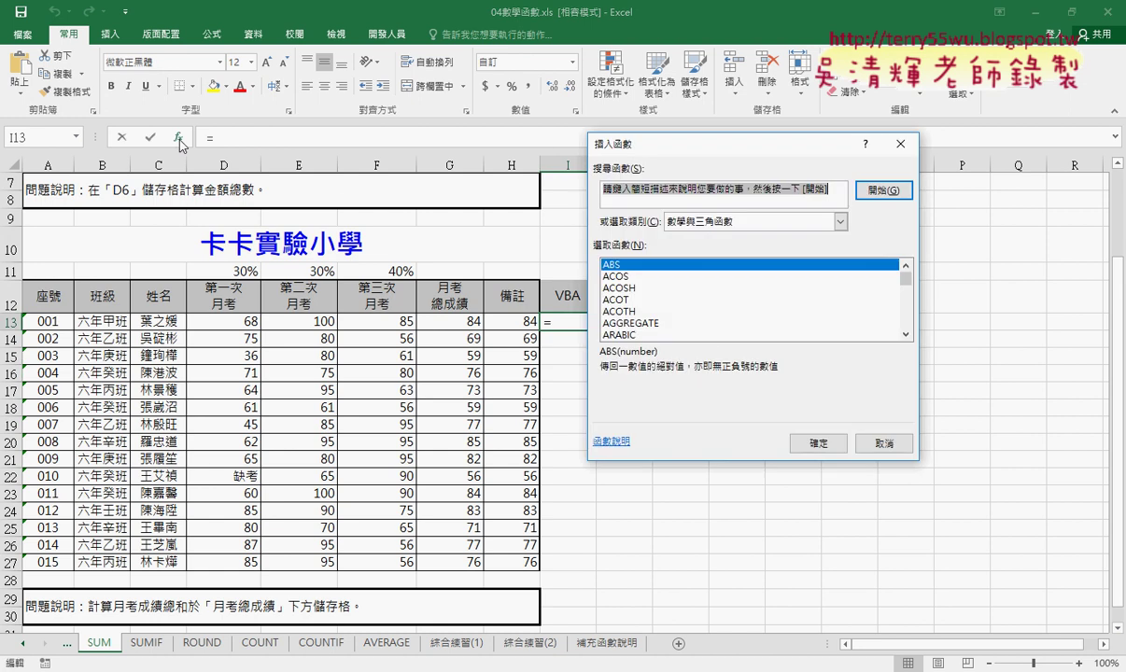
click(700, 229)
click(703, 373)
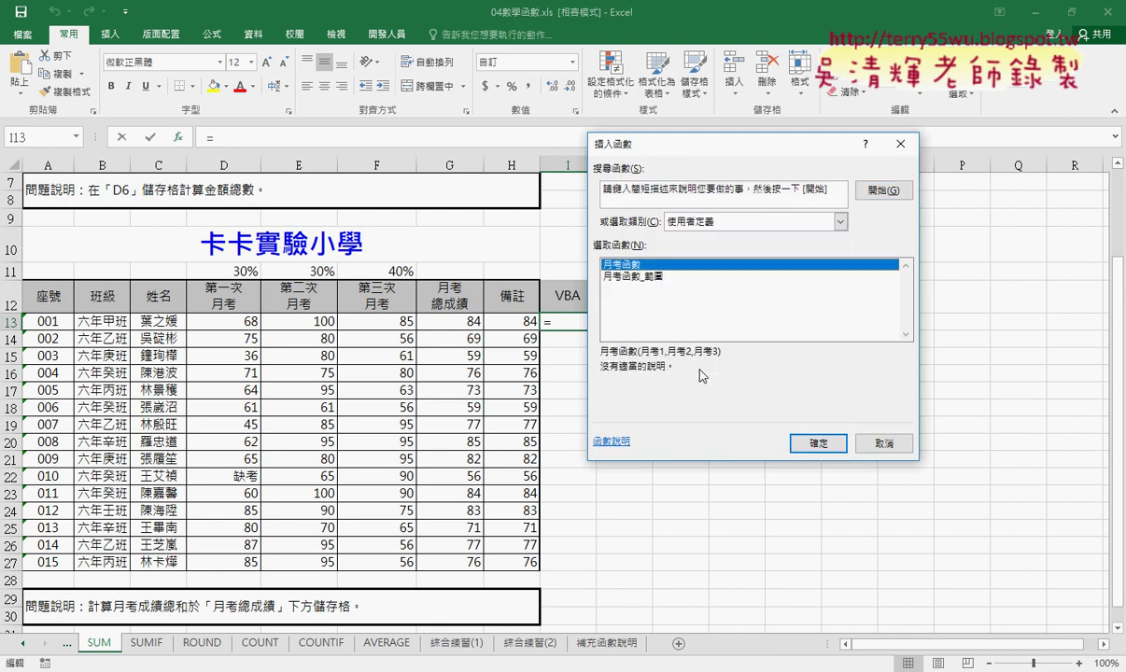
click(633, 276)
click(623, 266)
click(816, 443)
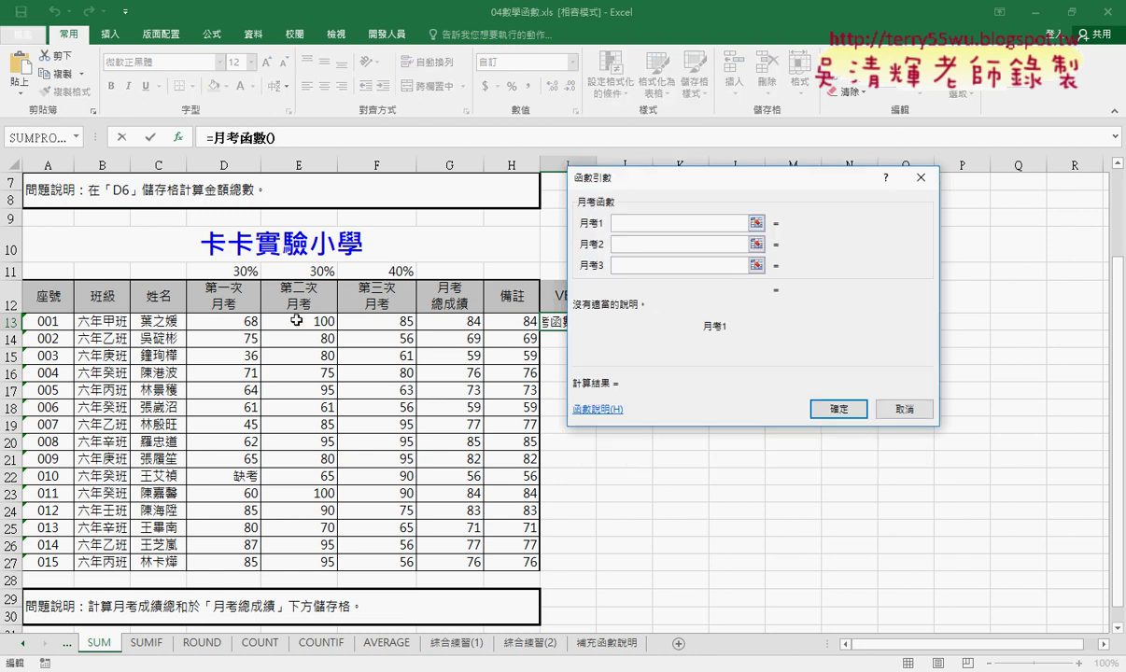
Enter =月考函數(D13,E13,F13) in I13 and fill it down to I27.
click(228, 321)
key(Tab)
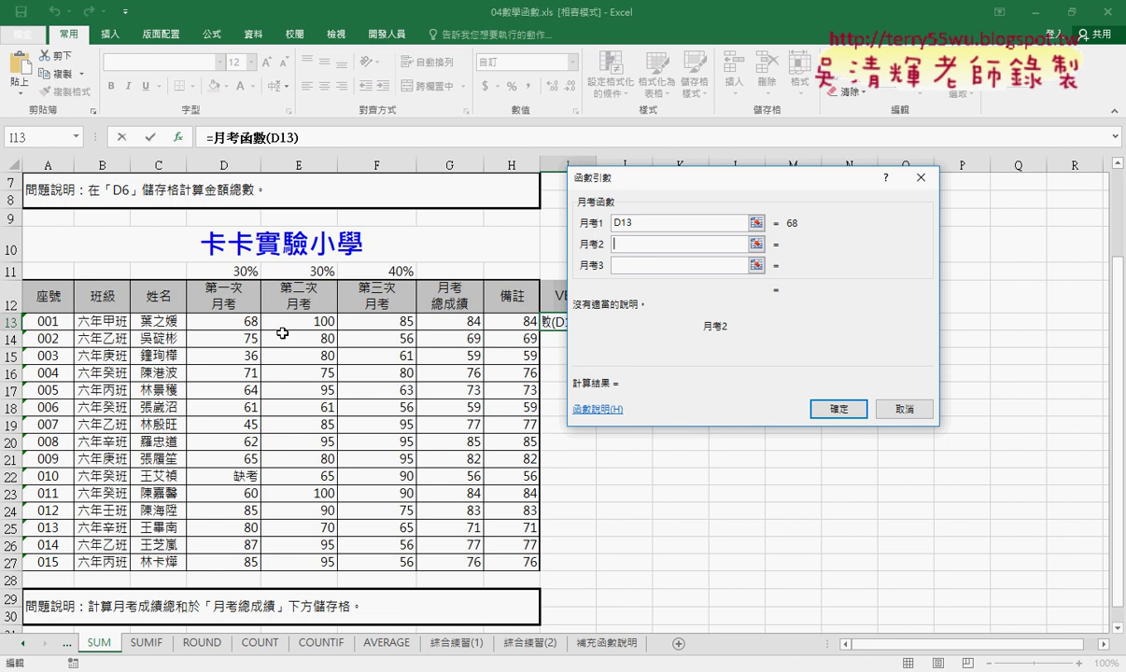
click(284, 321)
key(Tab)
click(378, 321)
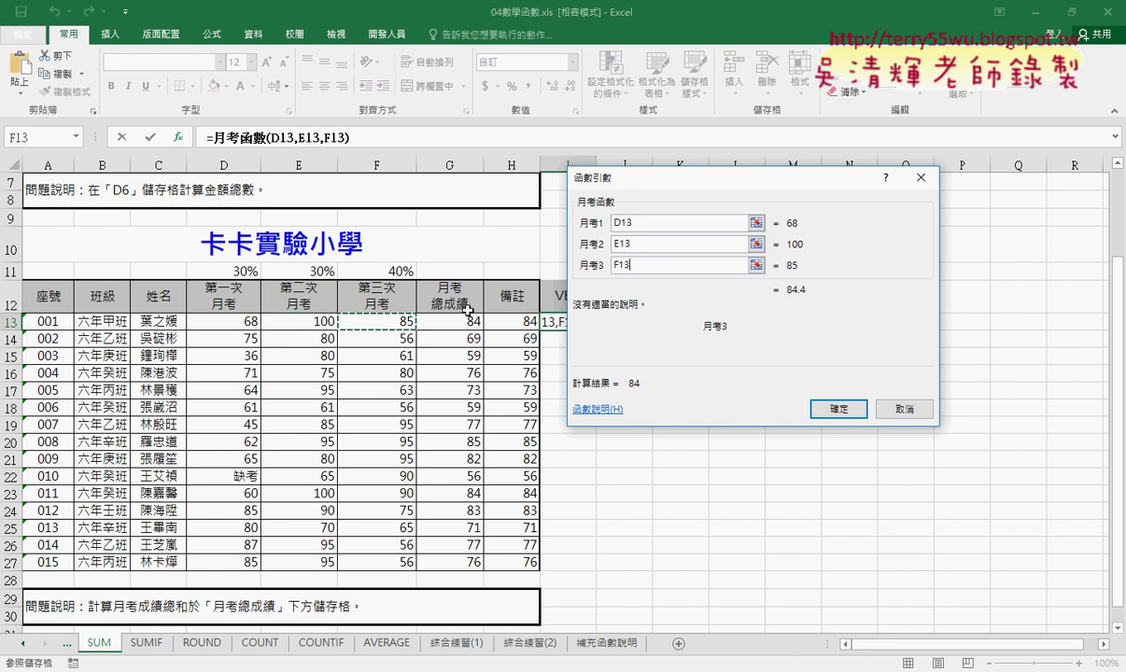
click(836, 409)
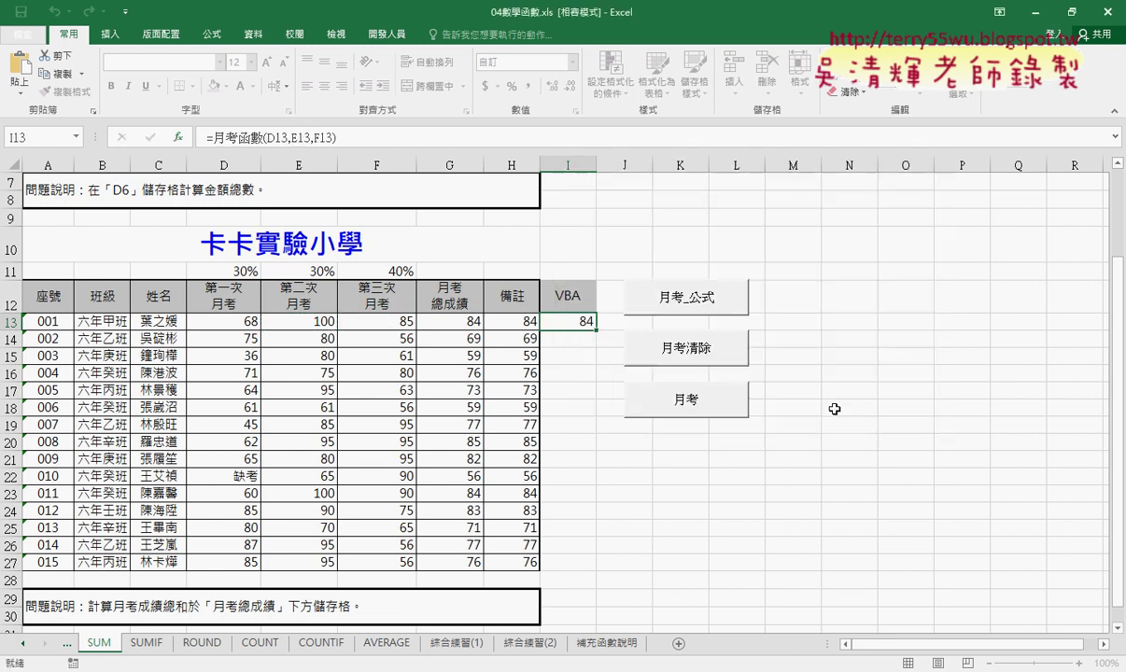
double_click(596, 330)
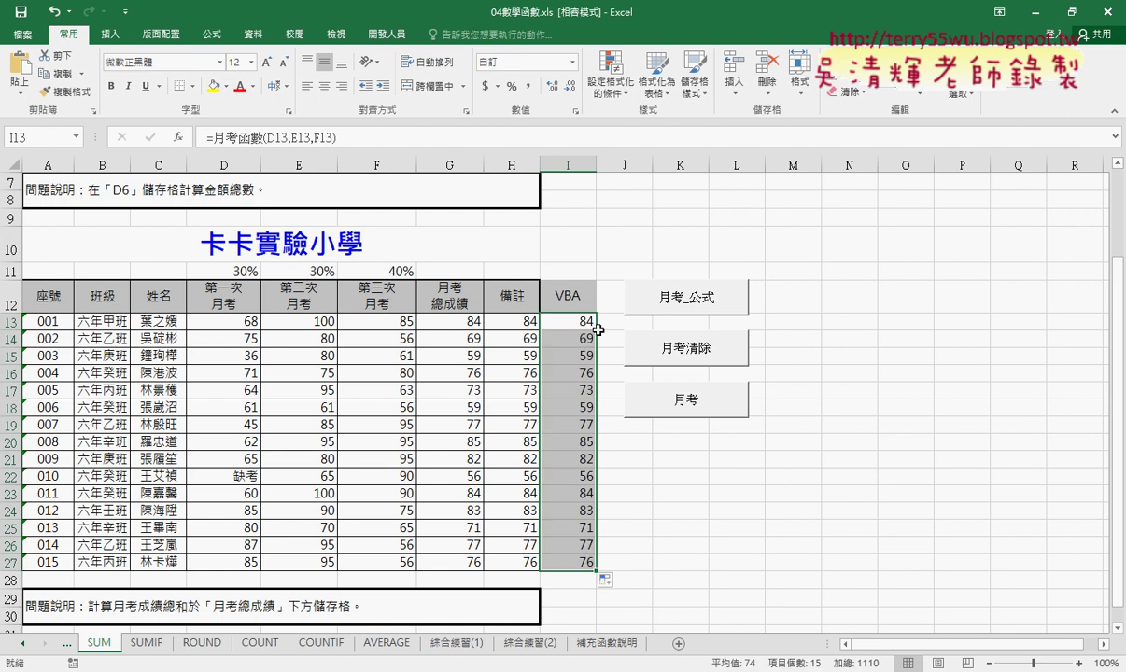
Clear I13:I27 and choose the user-defined 月考函數_範圍 function for I13.
key(Delete)
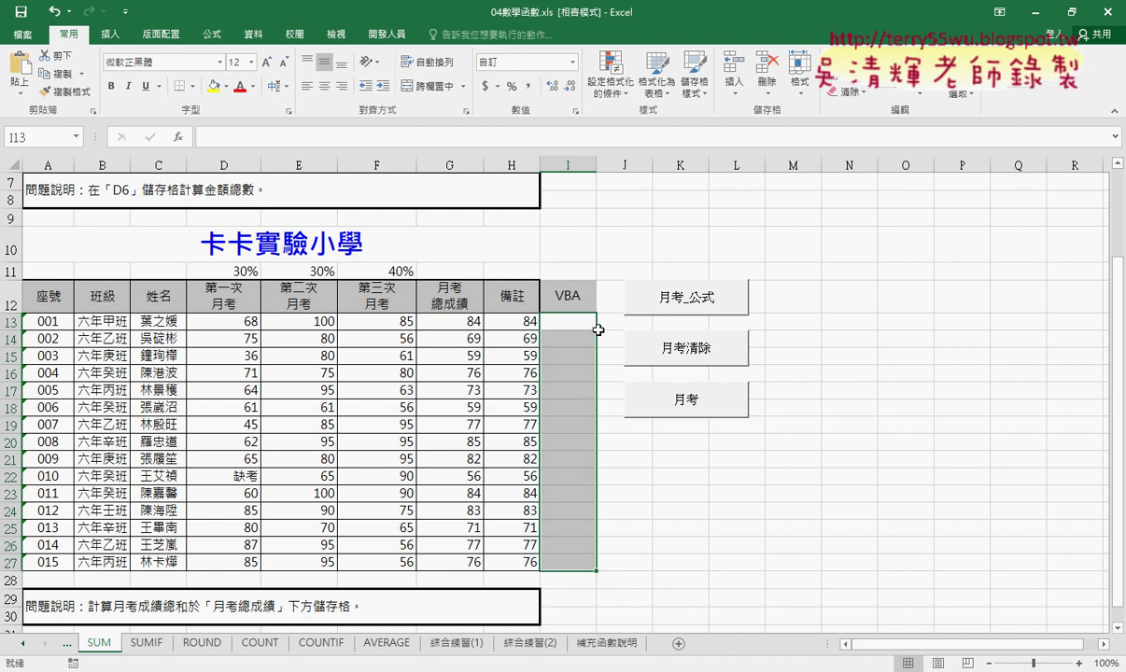
click(565, 321)
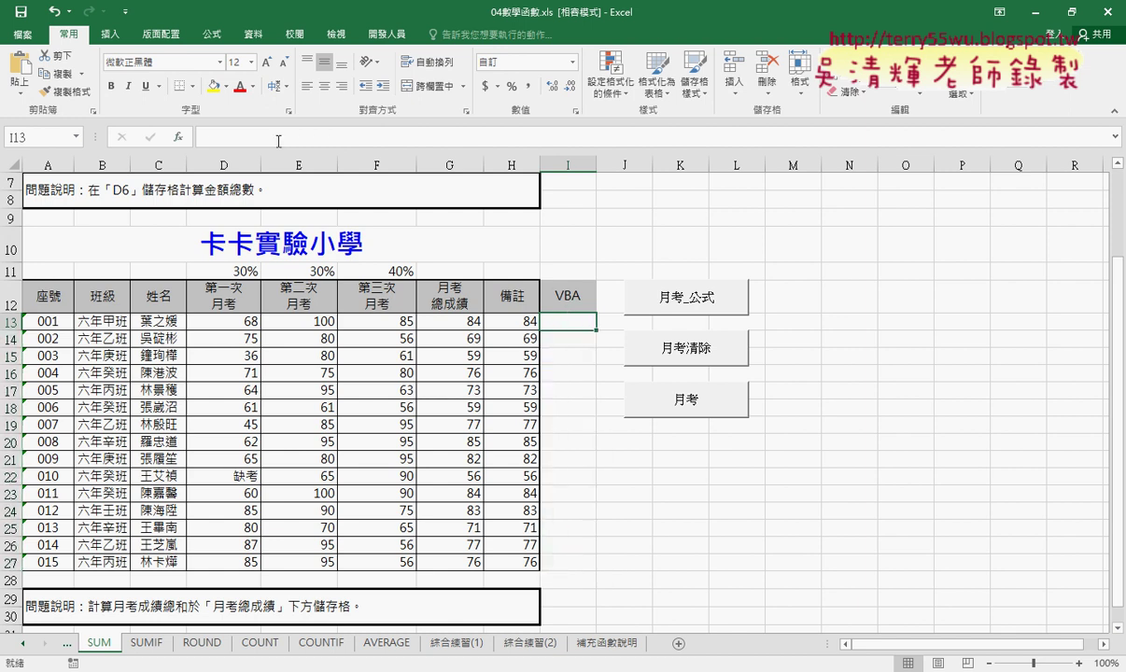
click(177, 136)
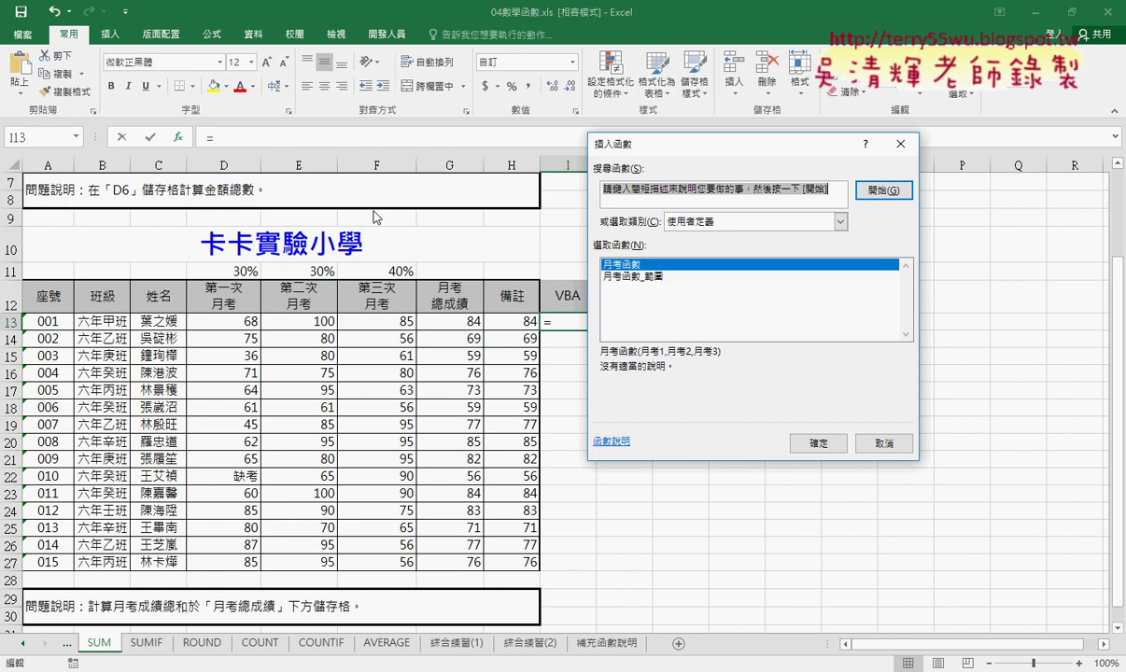
click(648, 278)
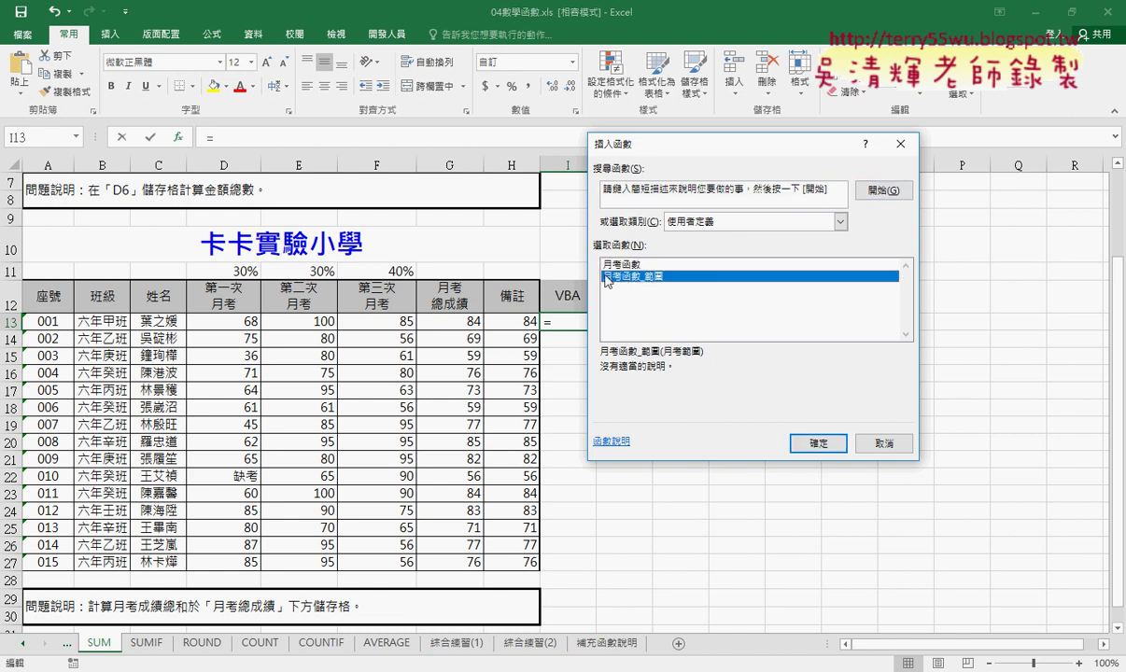
click(817, 445)
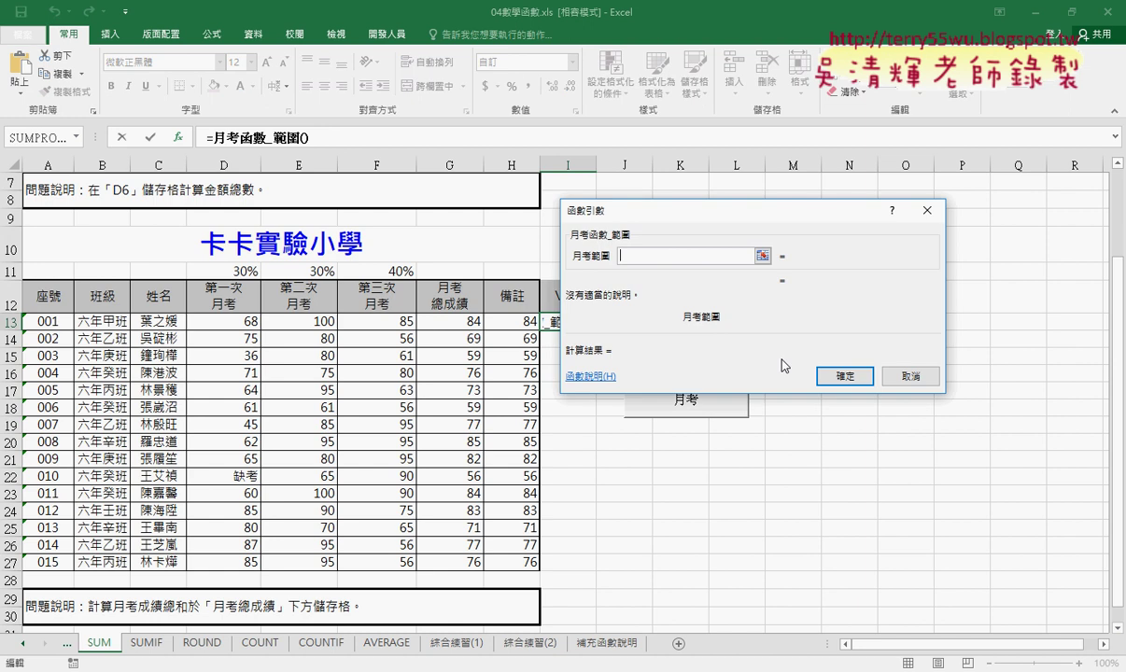
Enter =月考函數_範圍(D13:F13) in I13 and fill it down to row 27.
click(232, 324)
drag(231, 324, 373, 322)
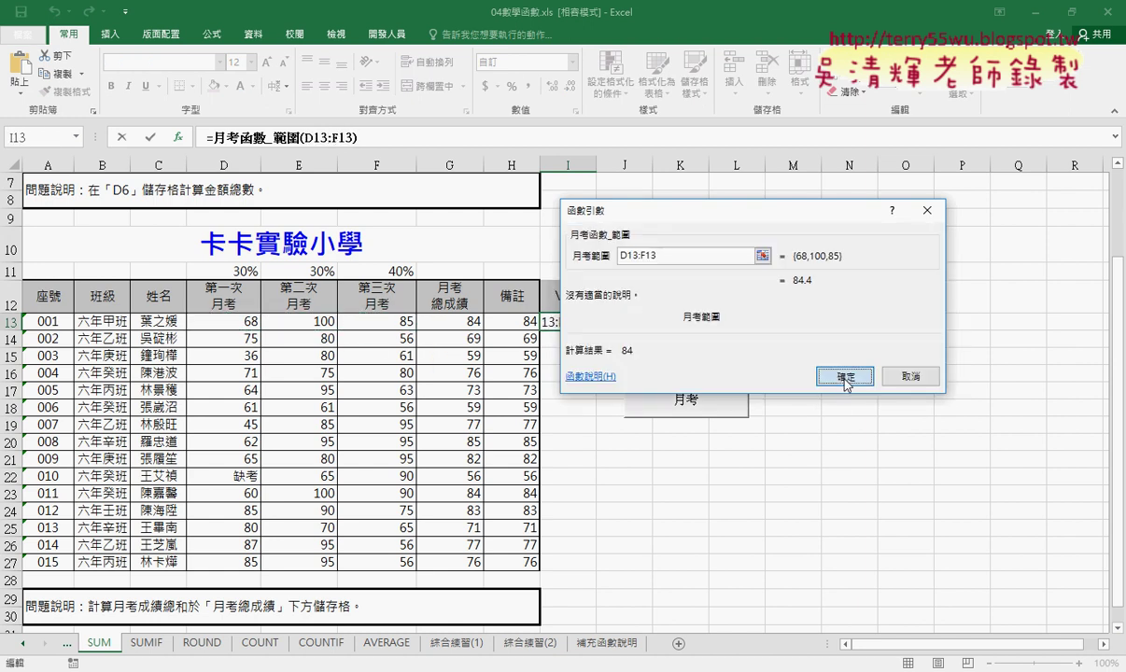
click(843, 378)
double_click(595, 329)
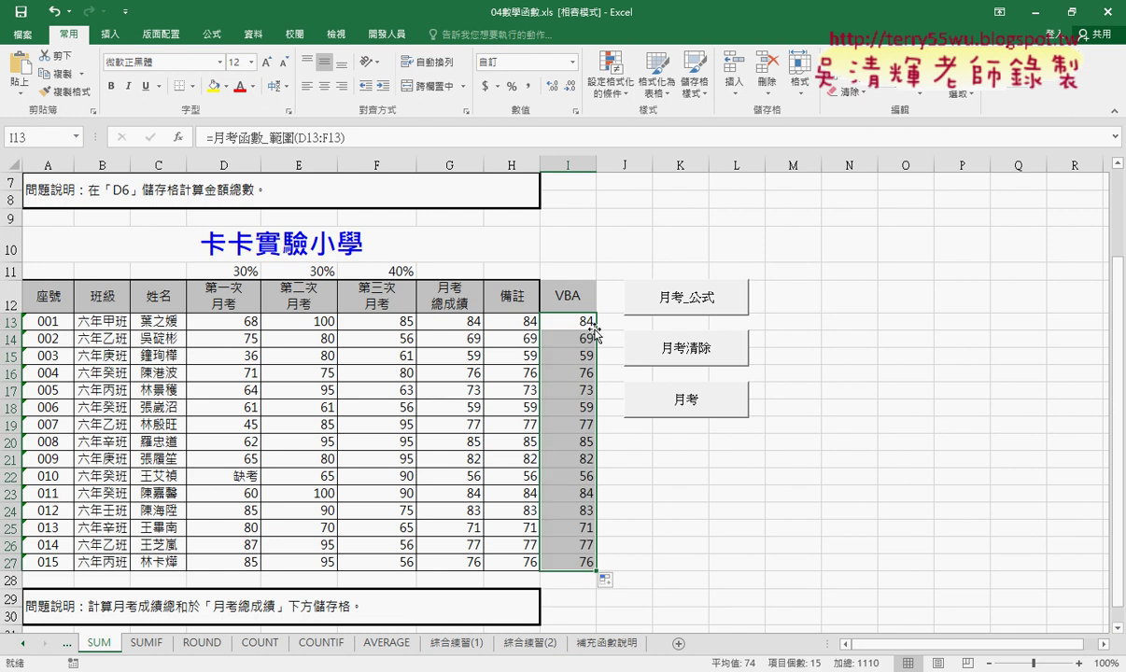
Open the Visual Basic editor and delete the calculation lines of 月考函數 in Module1.
click(387, 33)
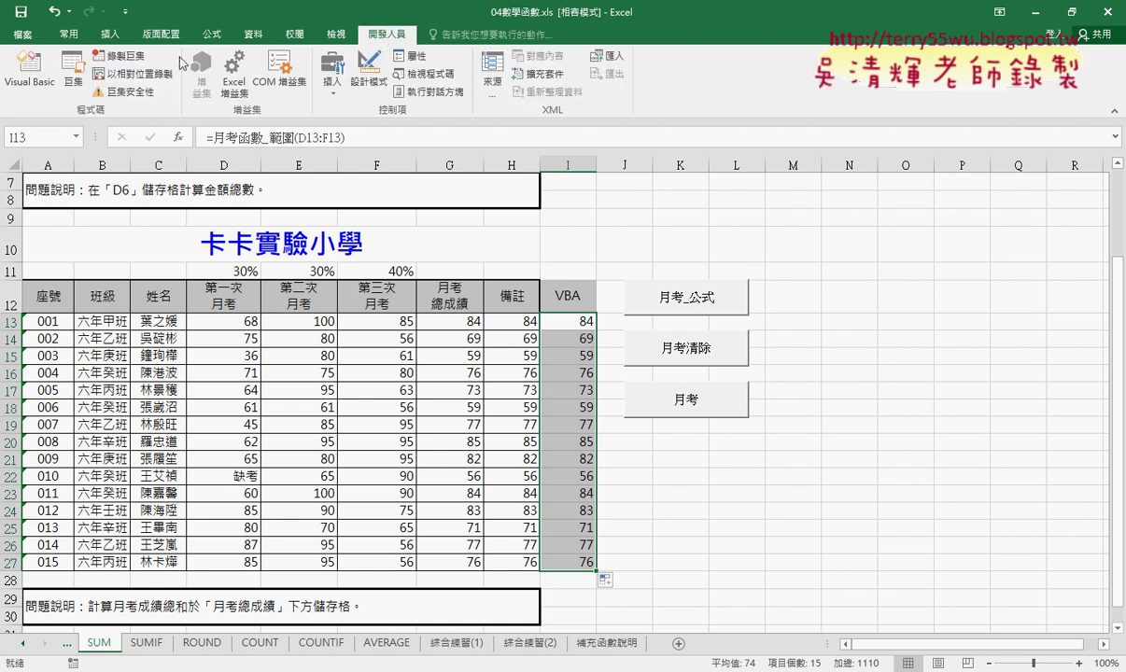
click(41, 84)
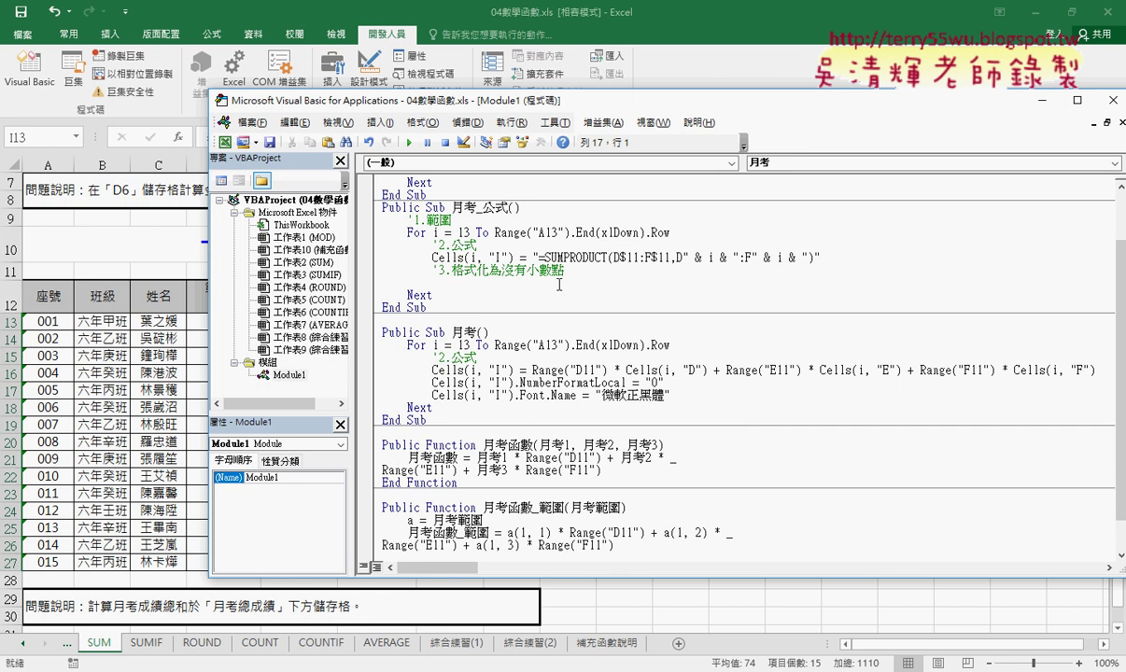
scroll(559, 285, down, 1)
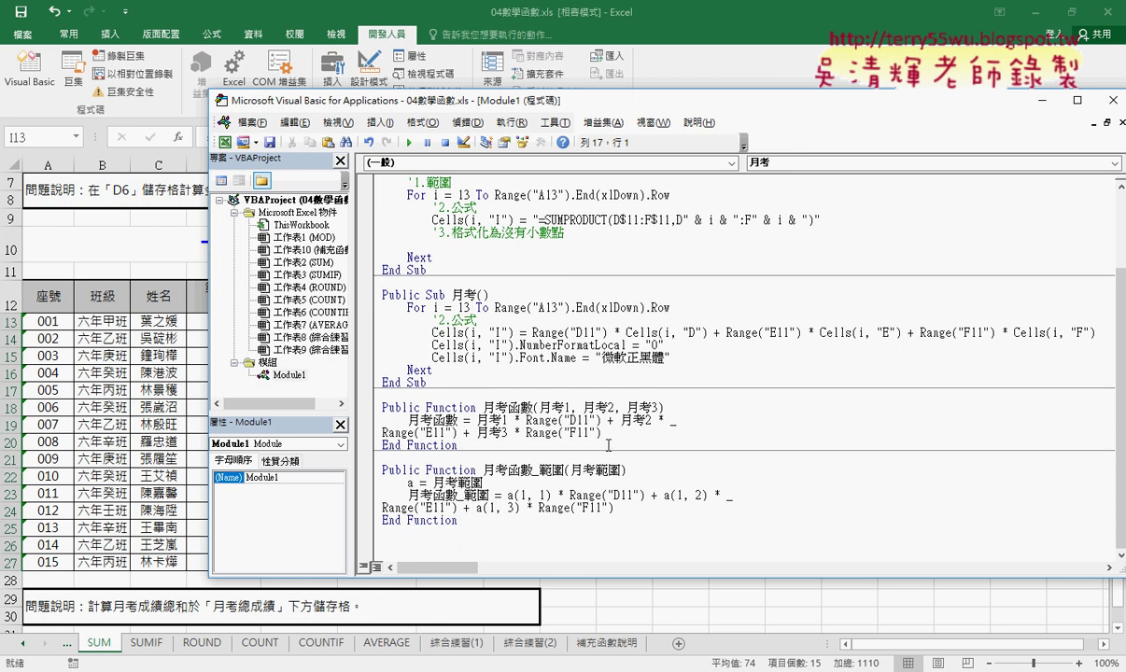
drag(600, 434, 388, 422)
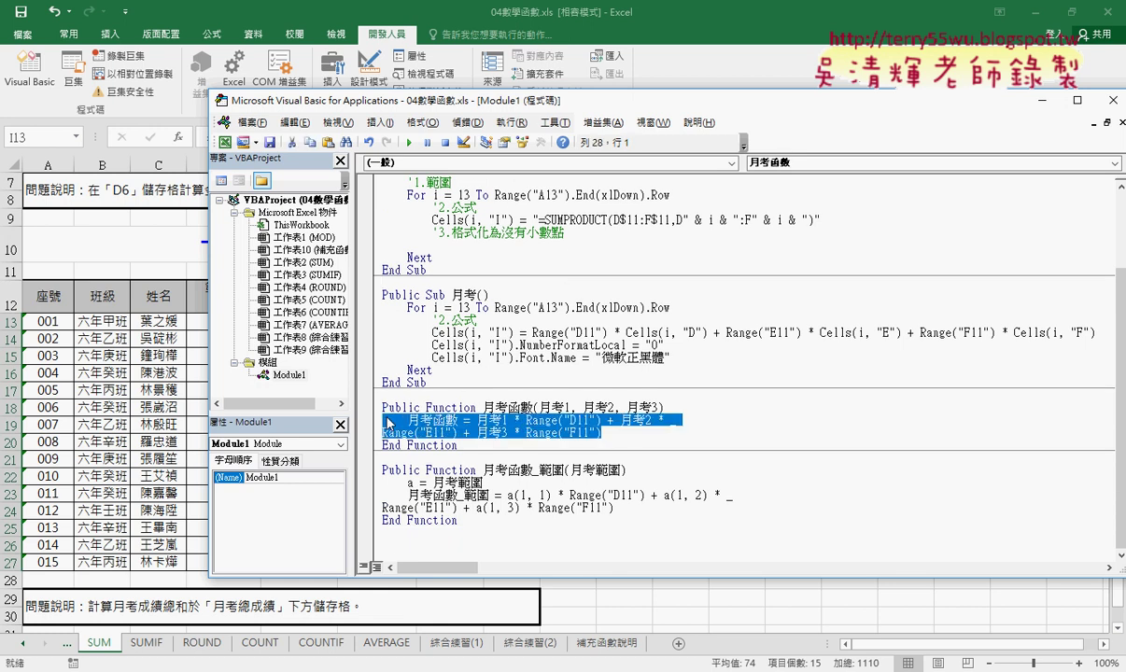
key(Delete)
drag(541, 420, 651, 421)
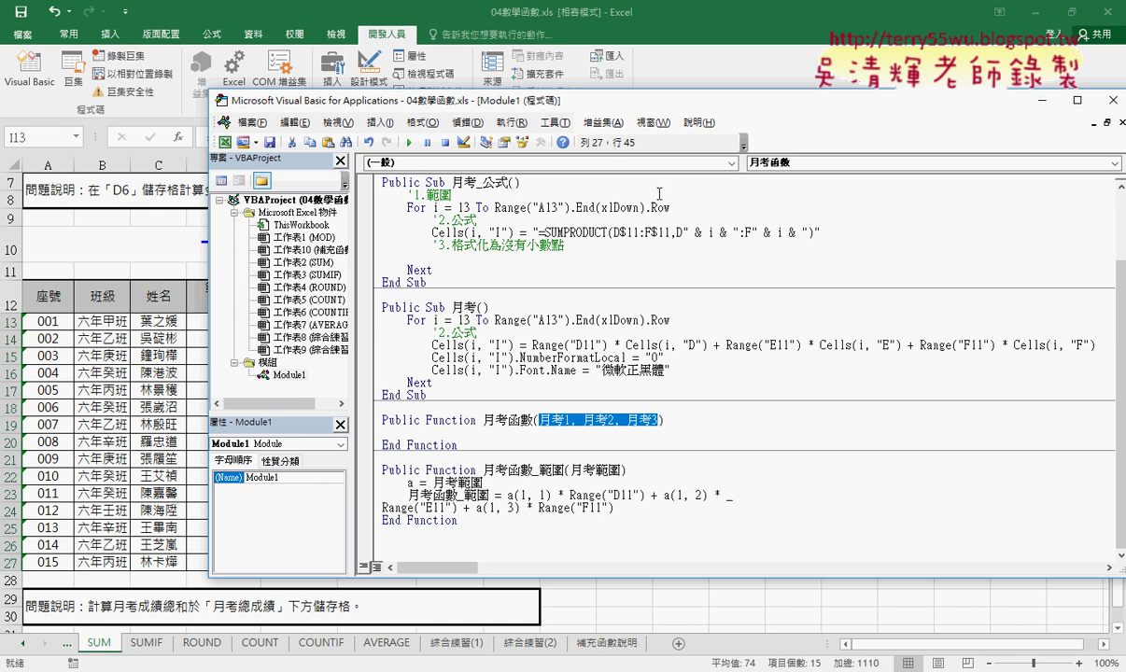
drag(661, 107, 1046, 109)
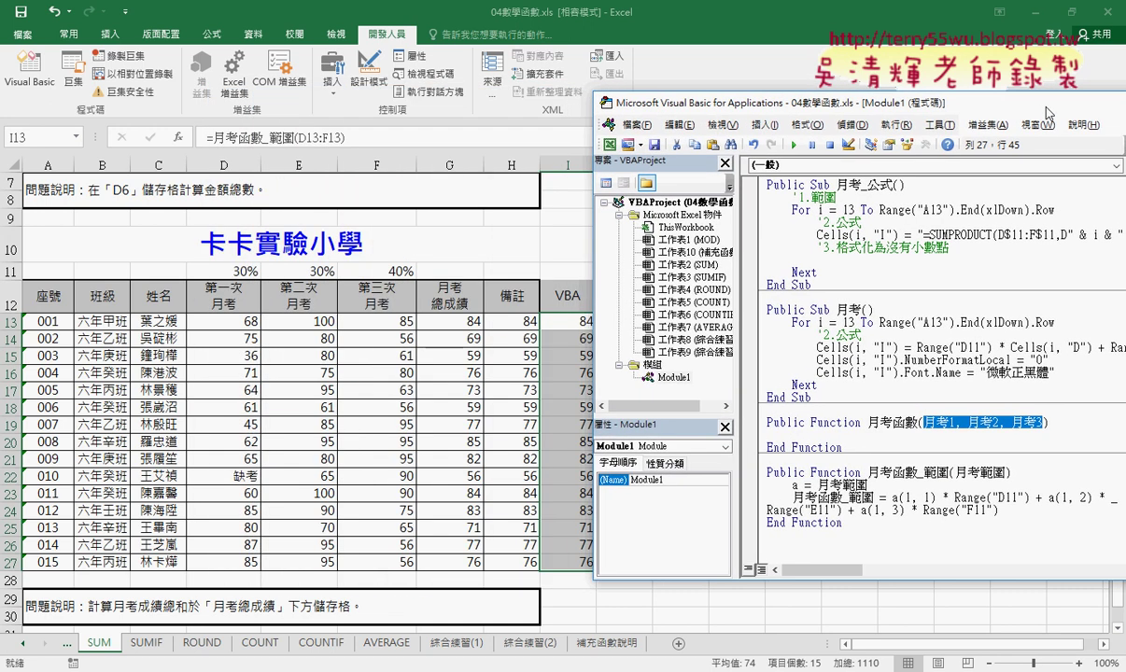
Write 月考函數= on the empty body line, copying the name from the declaration.
click(799, 432)
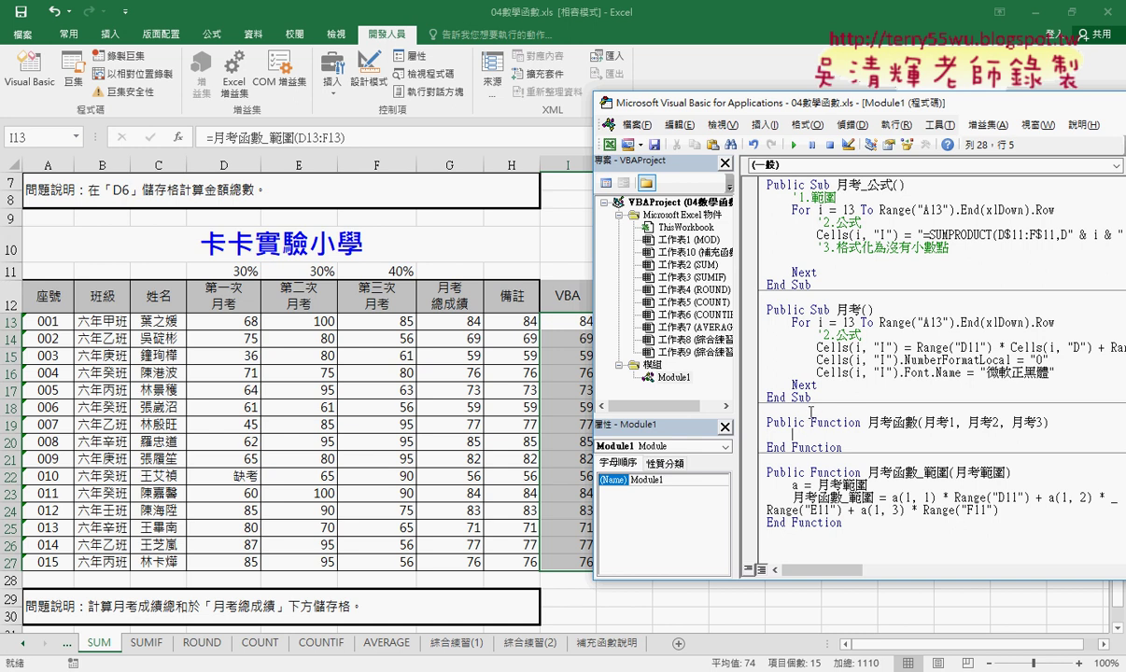
double_click(835, 422)
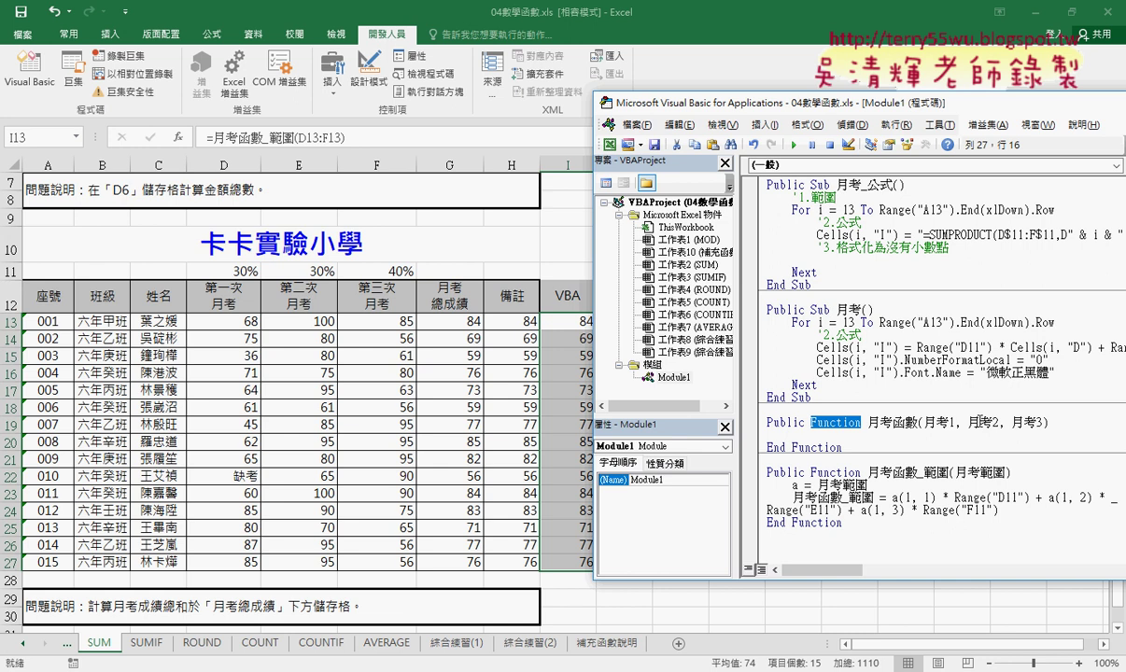
click(858, 435)
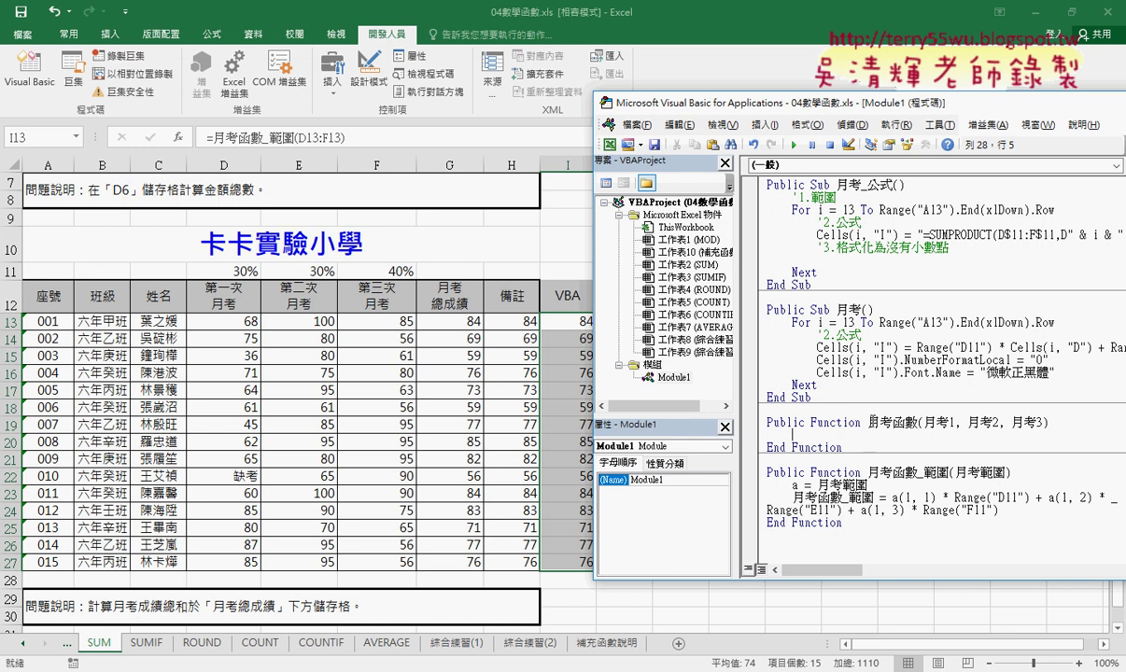
double_click(869, 423)
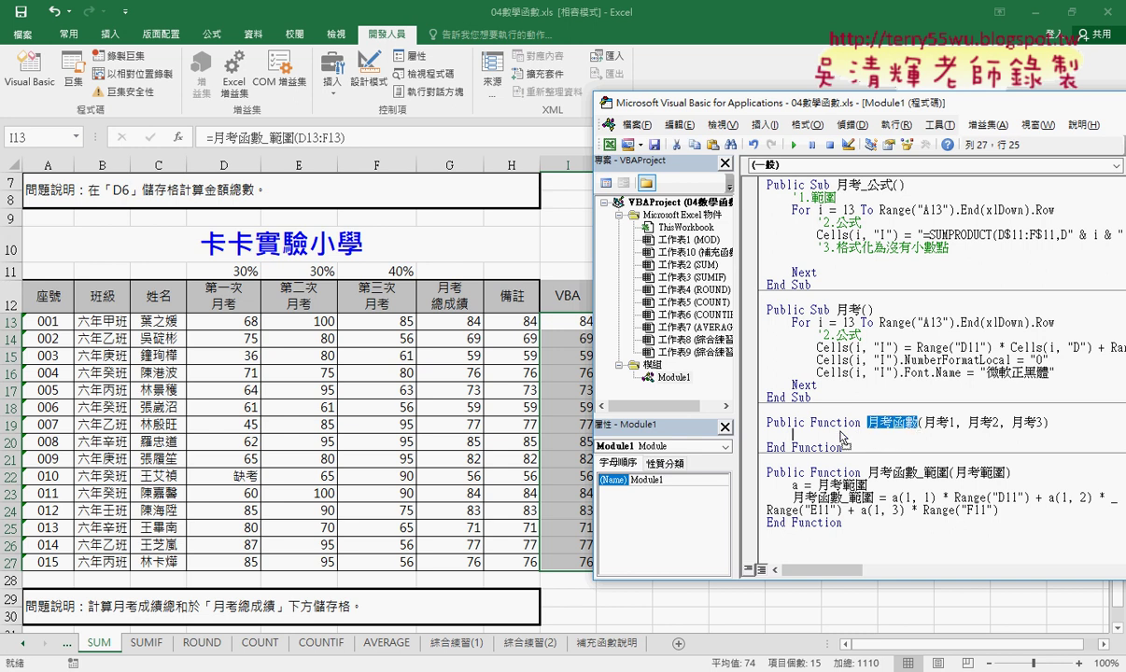
click(843, 437)
key(ctrl+v)
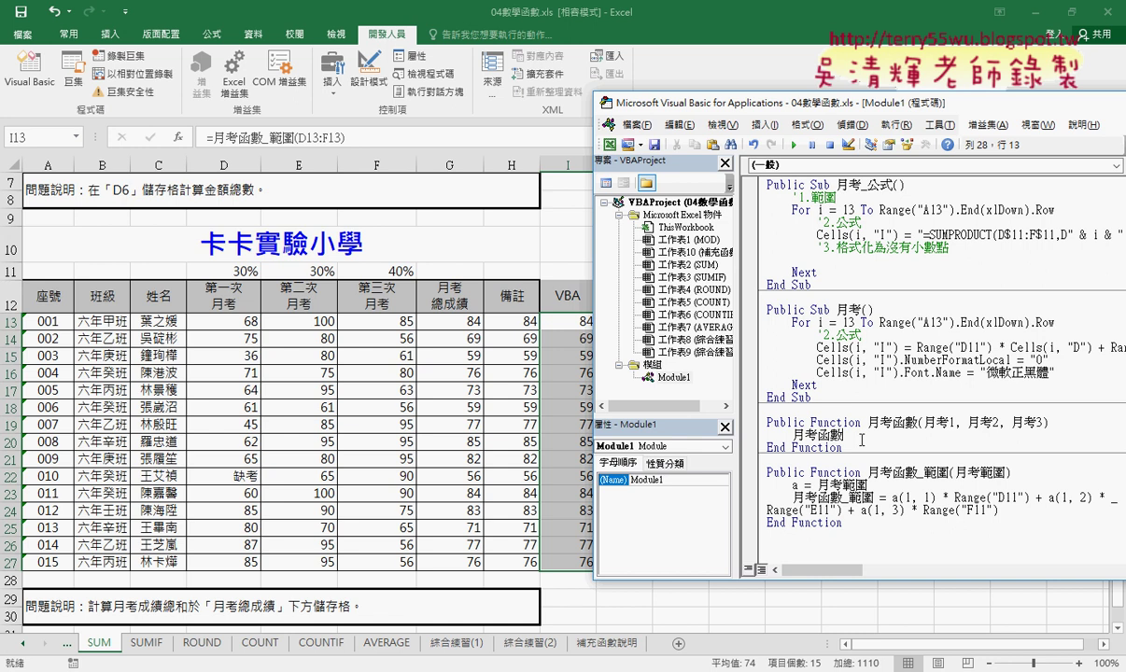
text(=)
drag(691, 113, 168, 252)
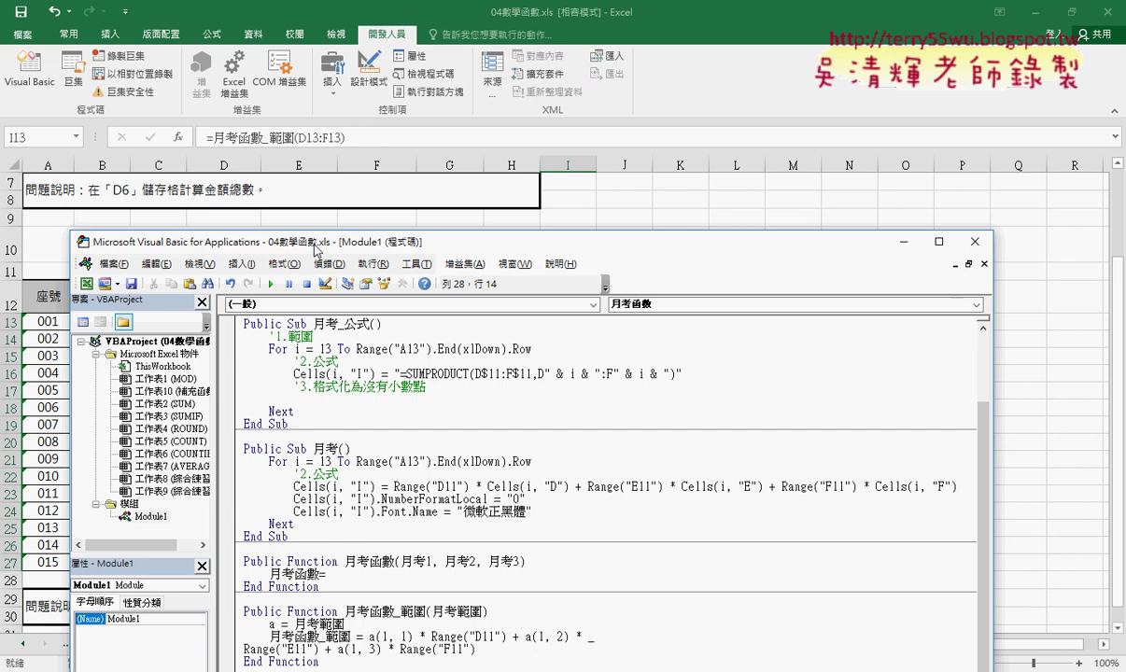
drag(315, 250, 315, 478)
Check G13's formula =D$11*D13+E$11*E13+F$11*F13, then return to the VBA editor.
click(521, 323)
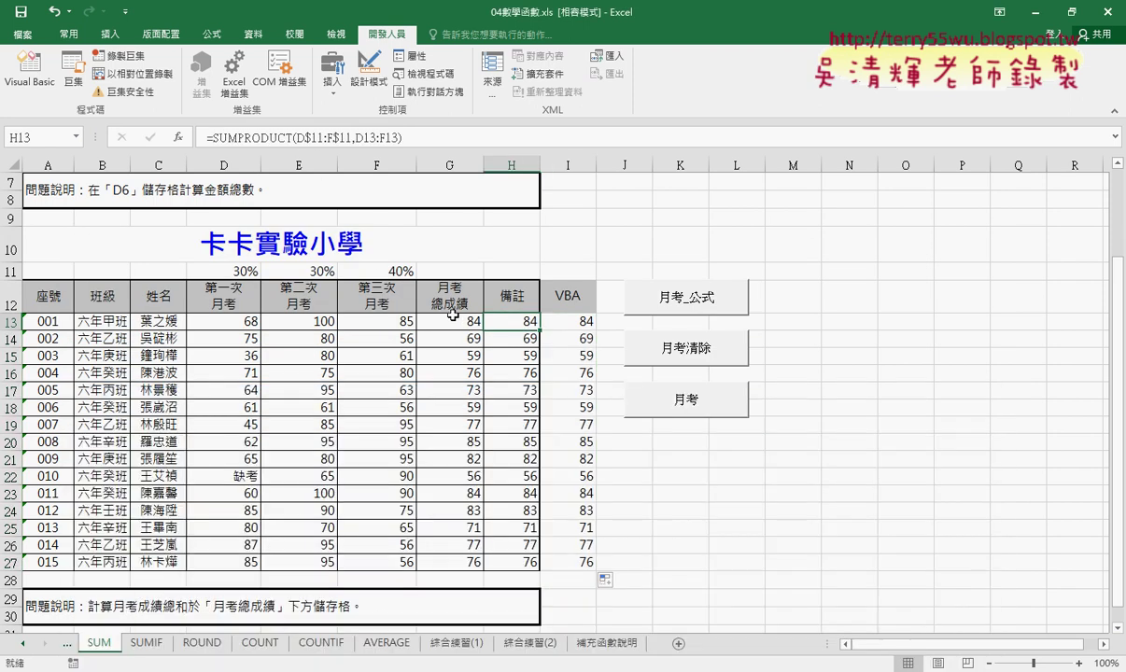
click(430, 317)
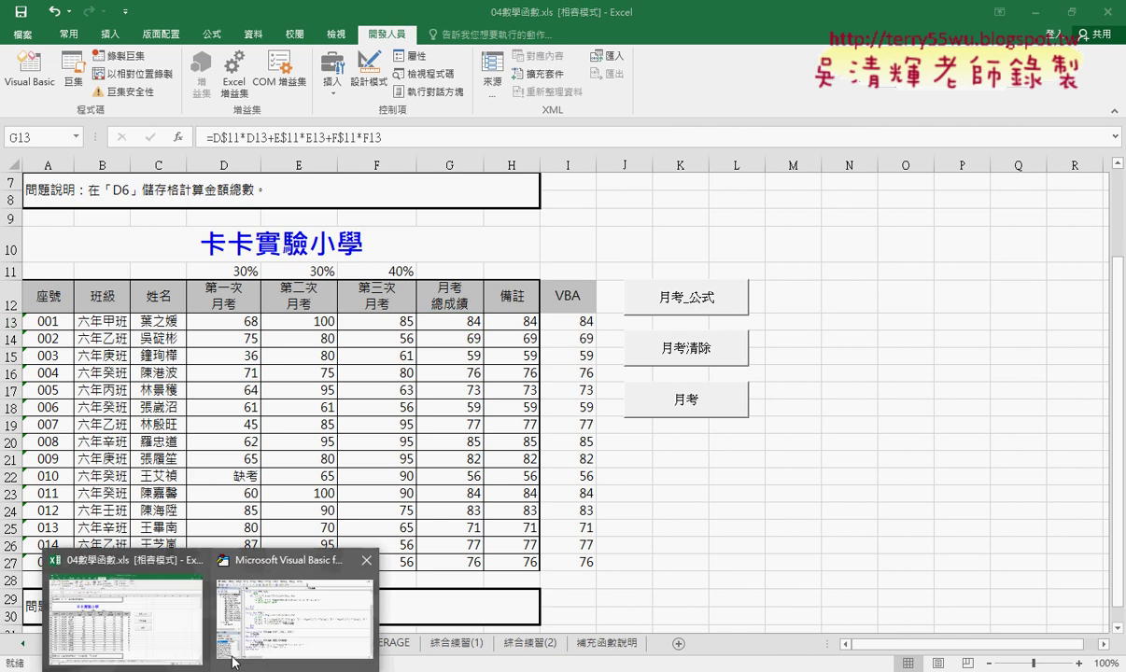
click(272, 588)
drag(458, 406, 443, 349)
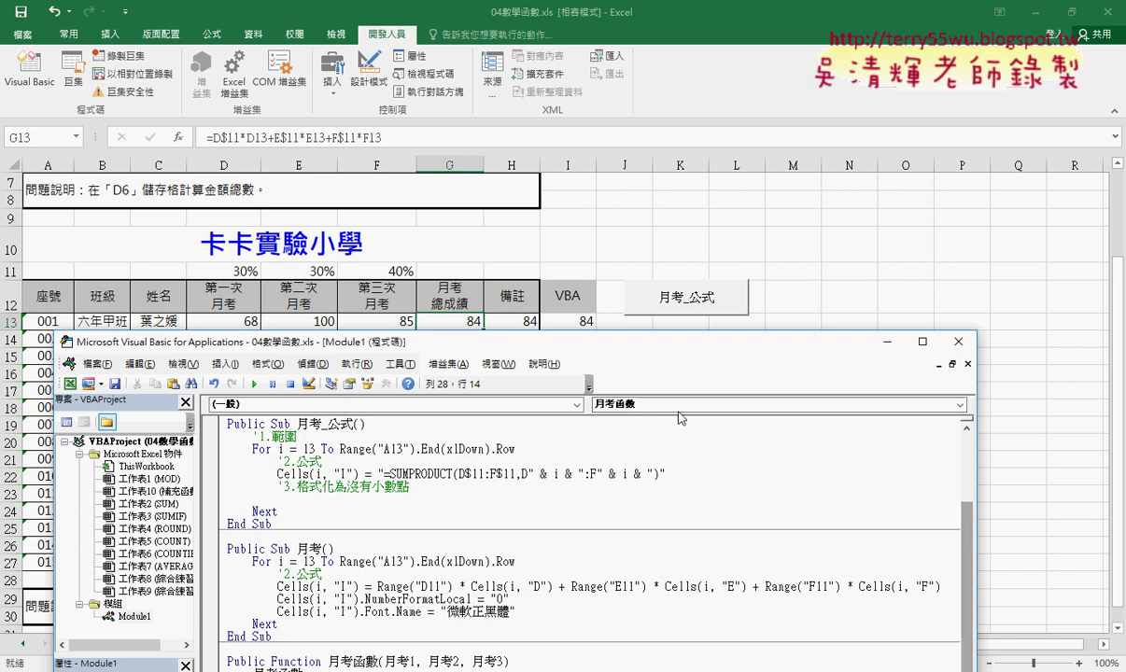
Dismiss the compile error on the 月考函數= line and add blank lines after the last function.
drag(610, 341, 612, 160)
click(367, 608)
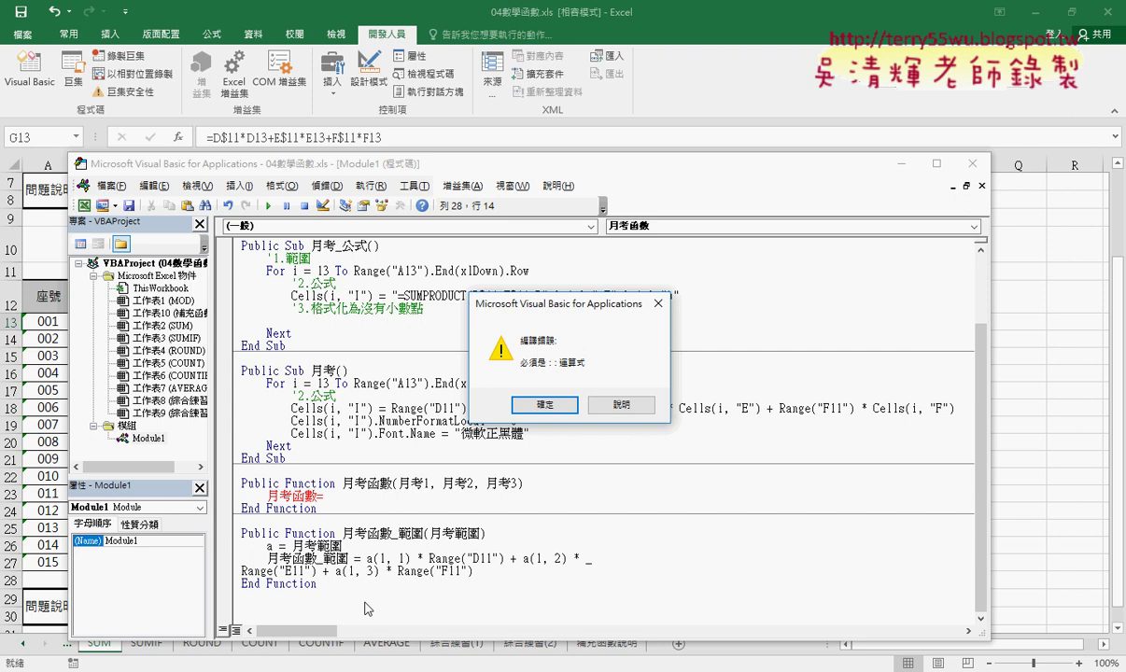
click(516, 401)
click(295, 598)
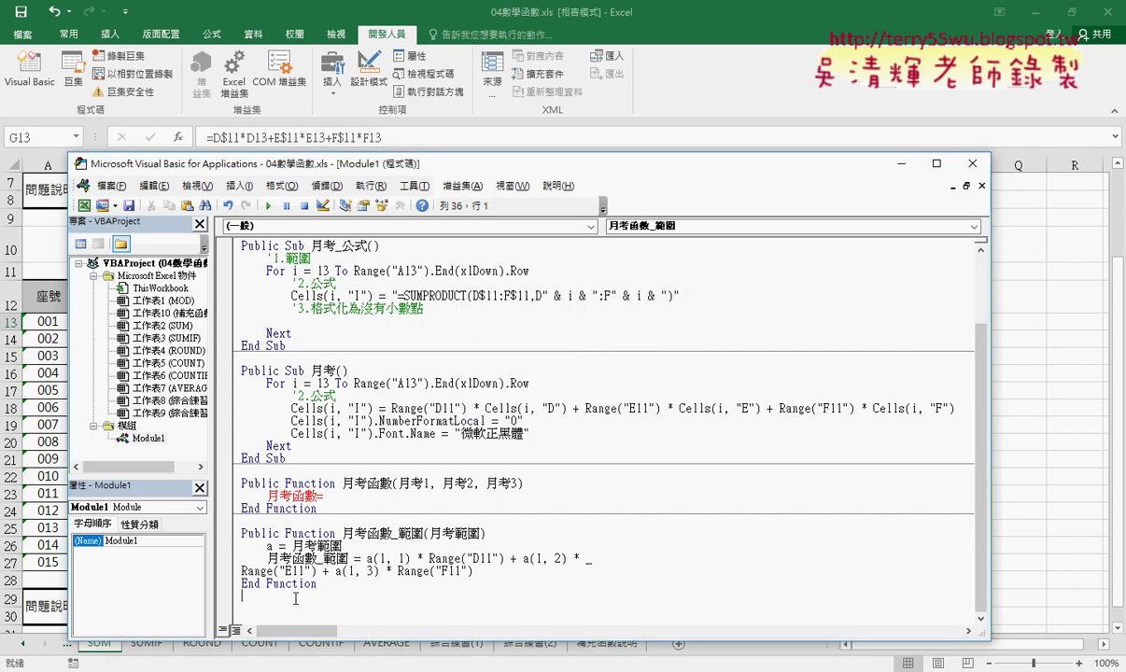
key(Return)
key(Return)
key(Return)
key(Return)
key(Return)
key(Return)
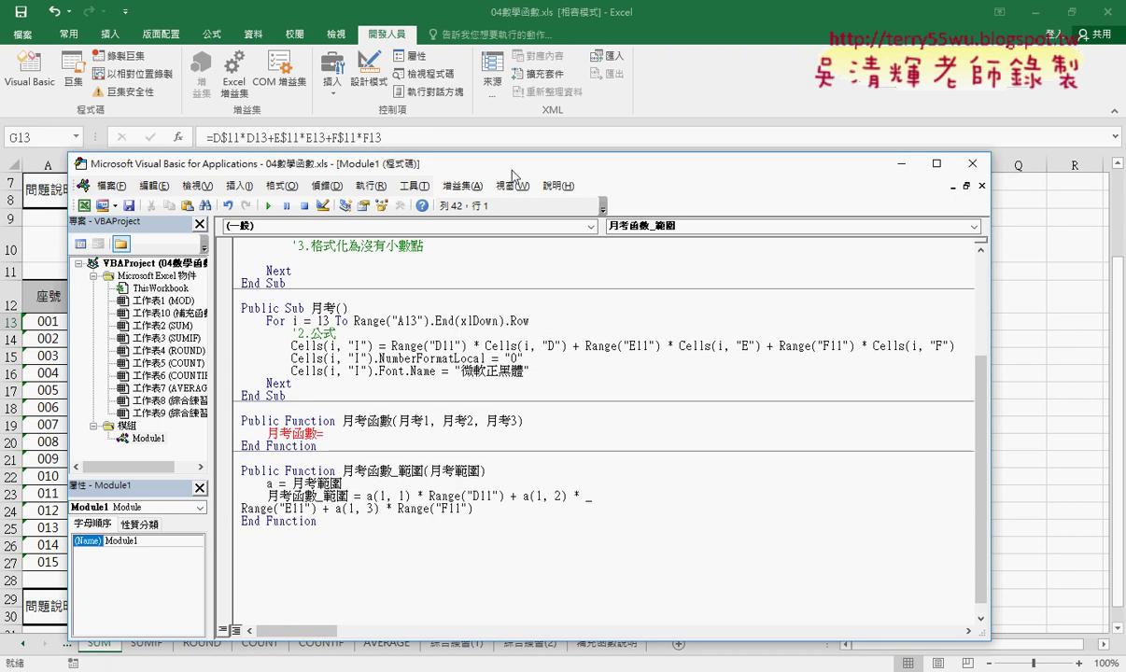
drag(485, 161, 481, 333)
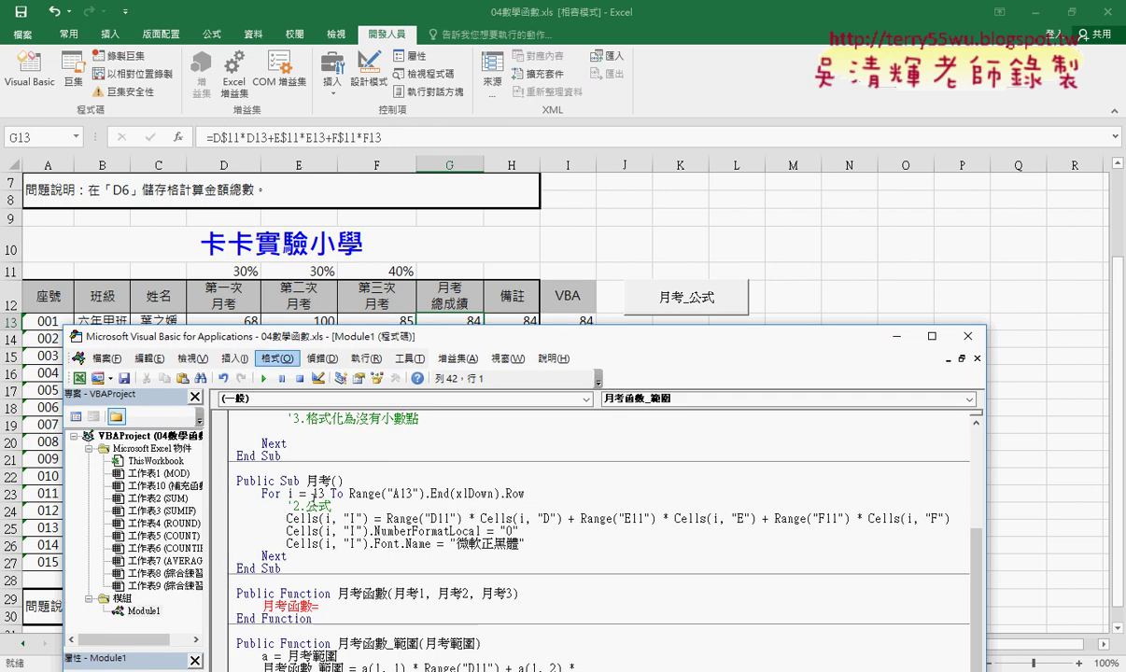
Append range("D11")* after 月考函數= in the function body.
click(382, 605)
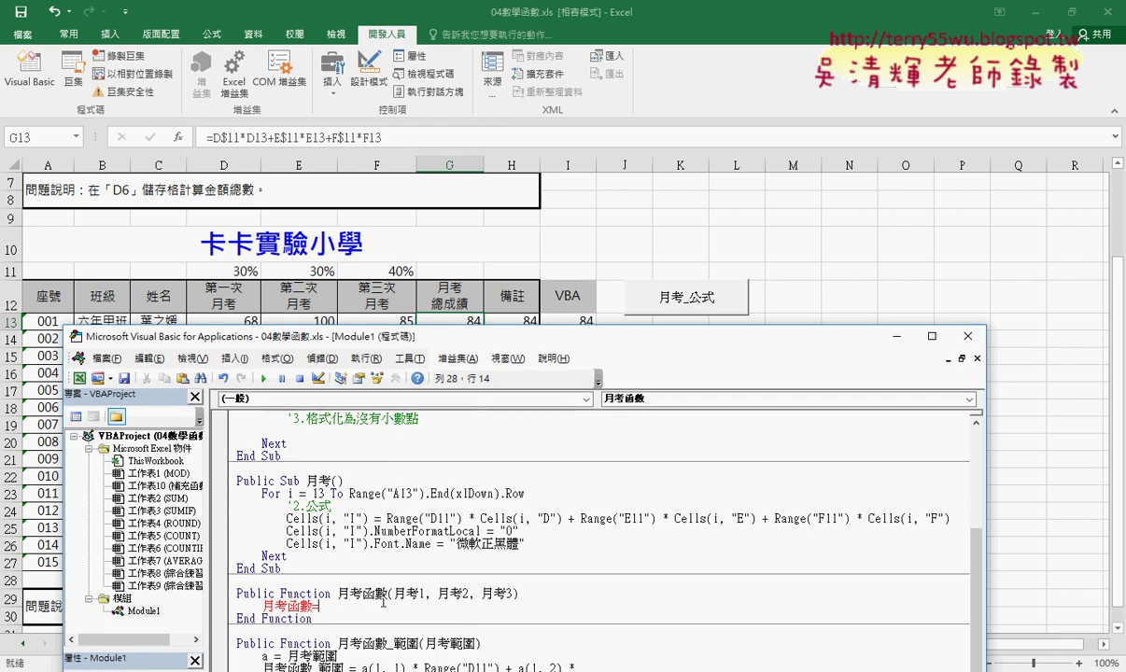
text(ra)
text(nge)
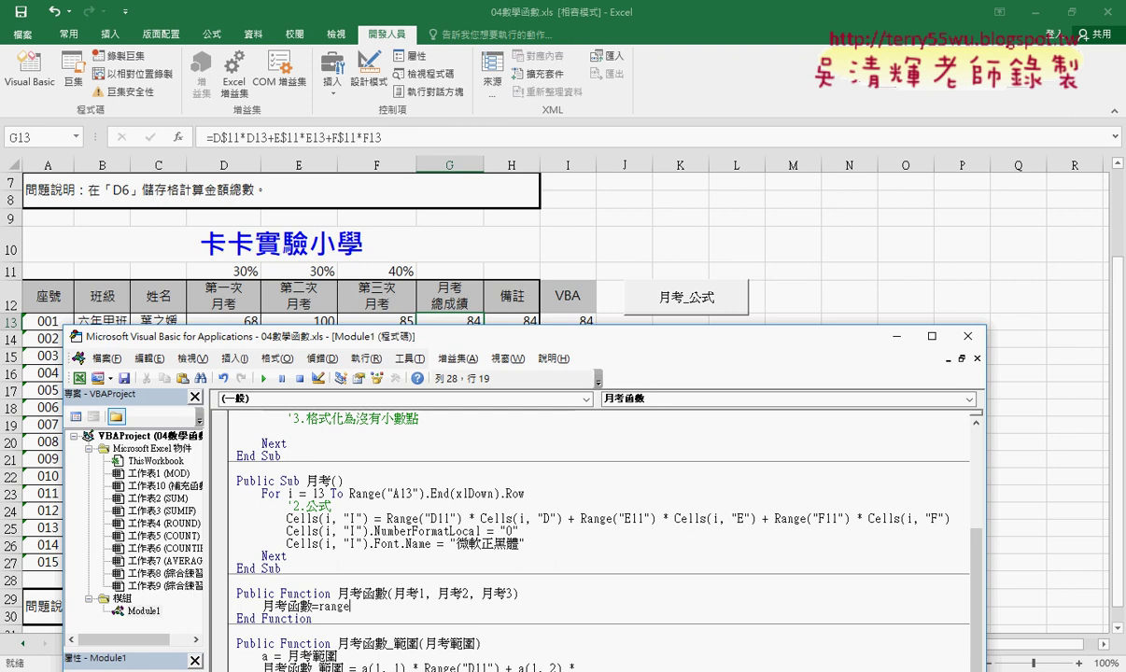
text(()
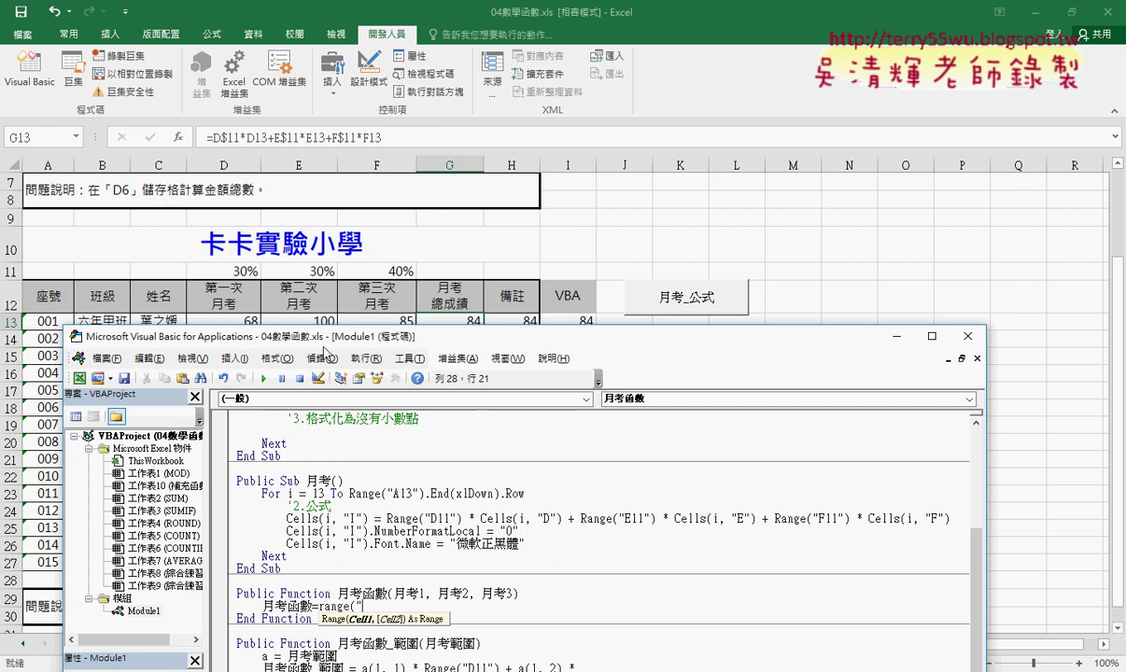
text(D11")
text())
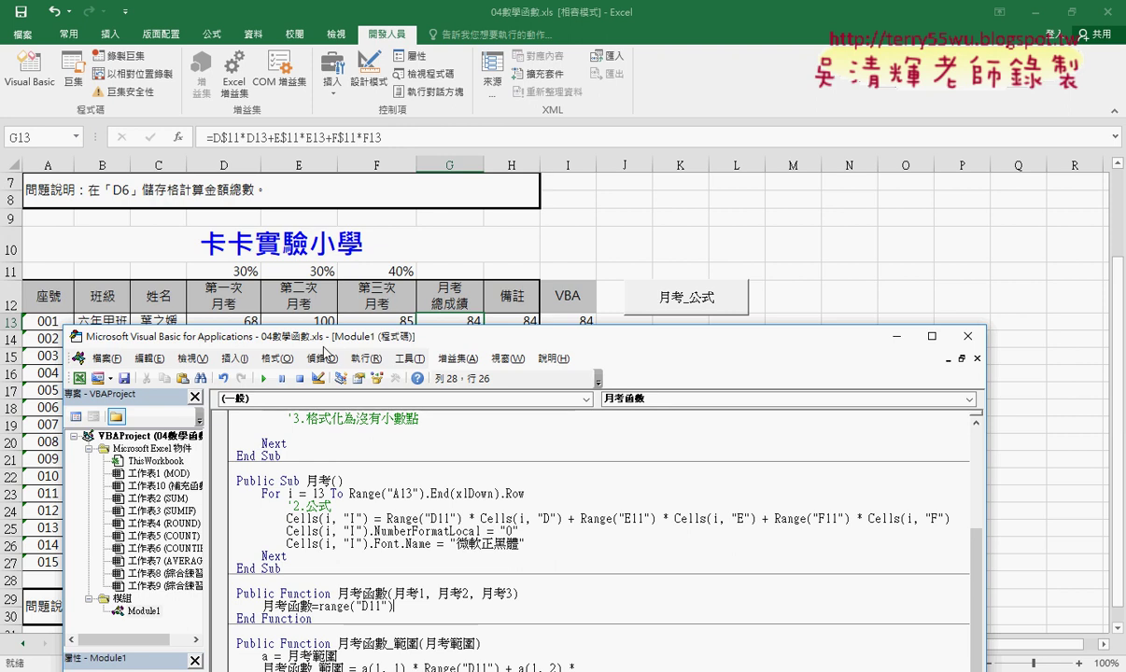
text(*)
key(ctrl+shift+d)
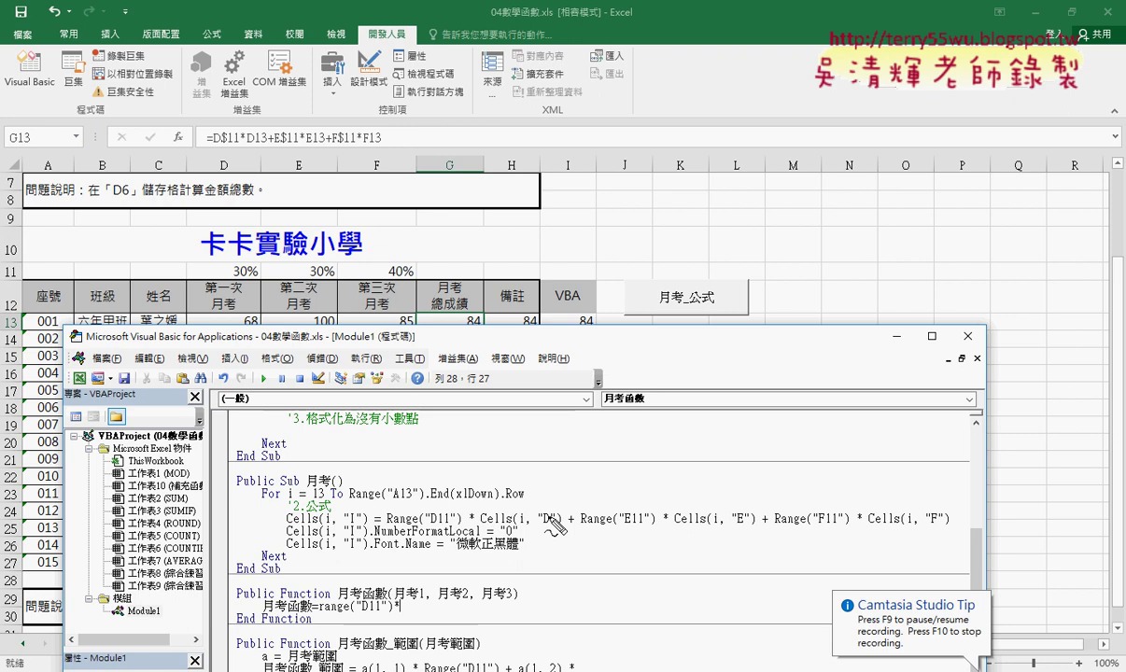
drag(557, 529, 482, 526)
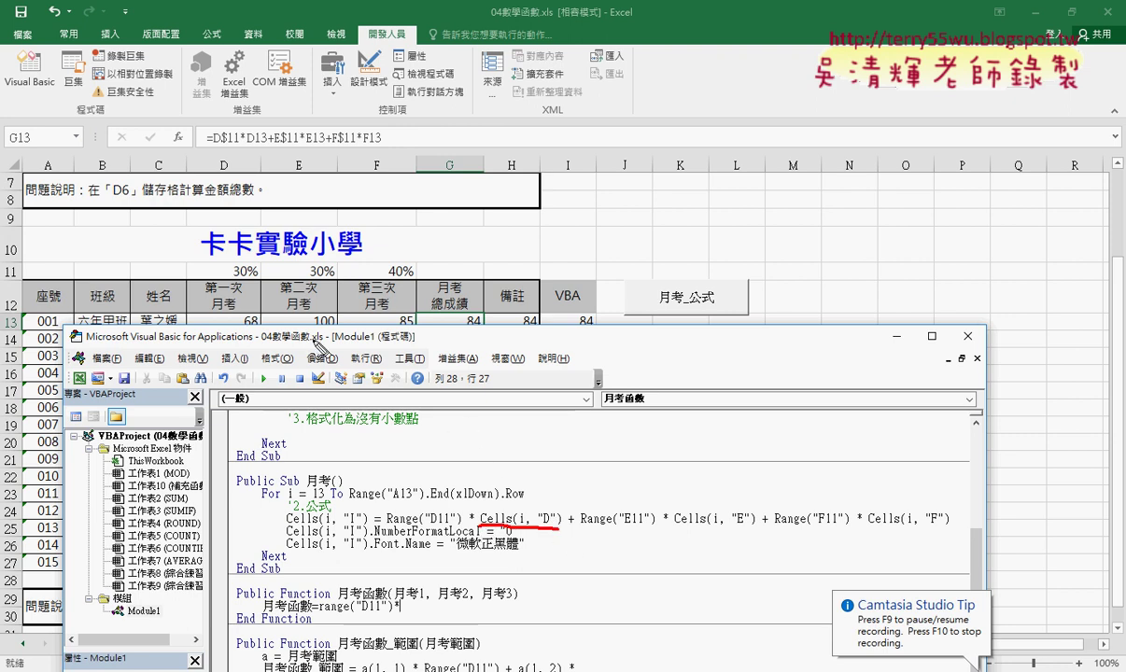
mouse_move(235, 307)
mouse_down()
mouse_move(515, 522)
mouse_move(505, 519)
mouse_up()
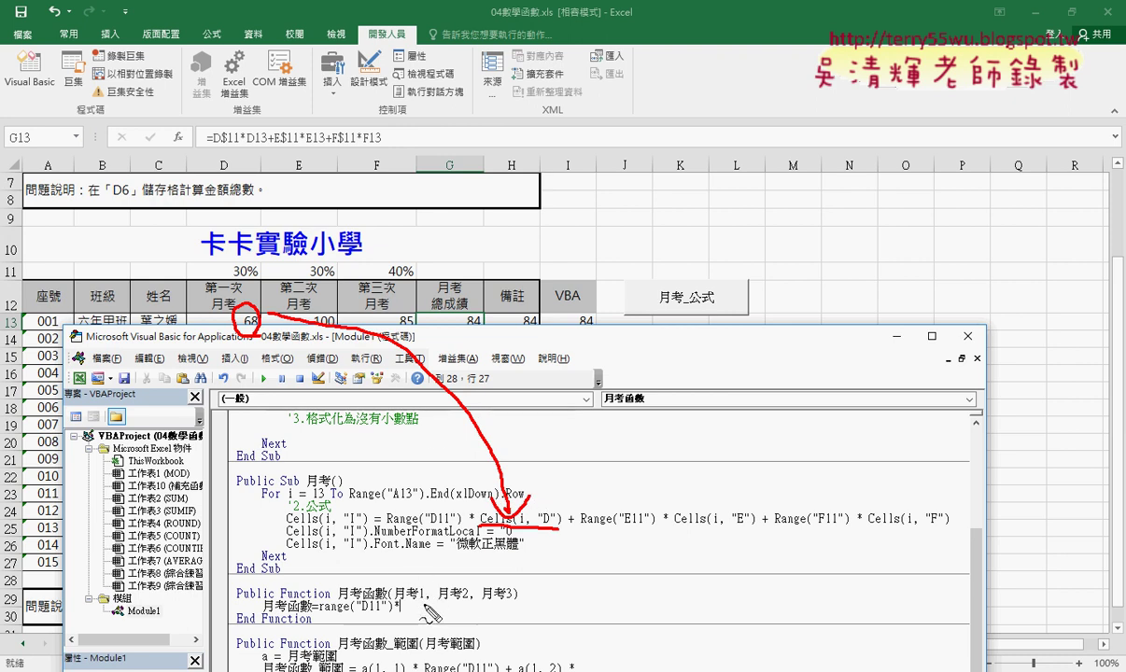
drag(426, 603, 396, 609)
mouse_move(248, 324)
mouse_down()
mouse_move(408, 588)
mouse_move(426, 571)
mouse_up()
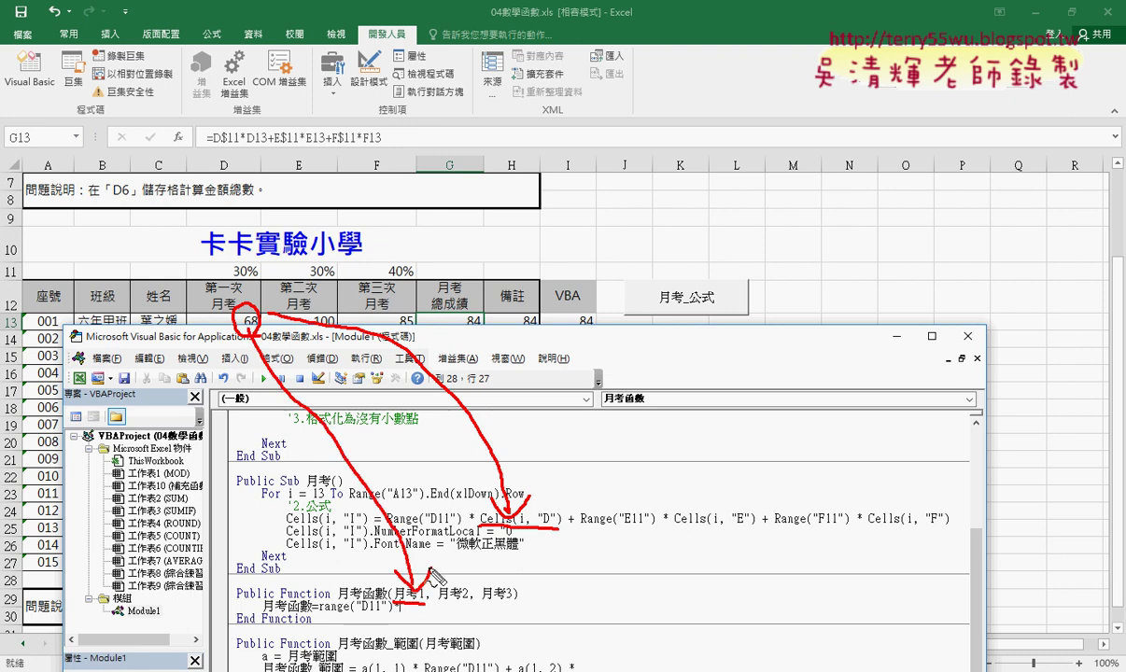
key(Escape)
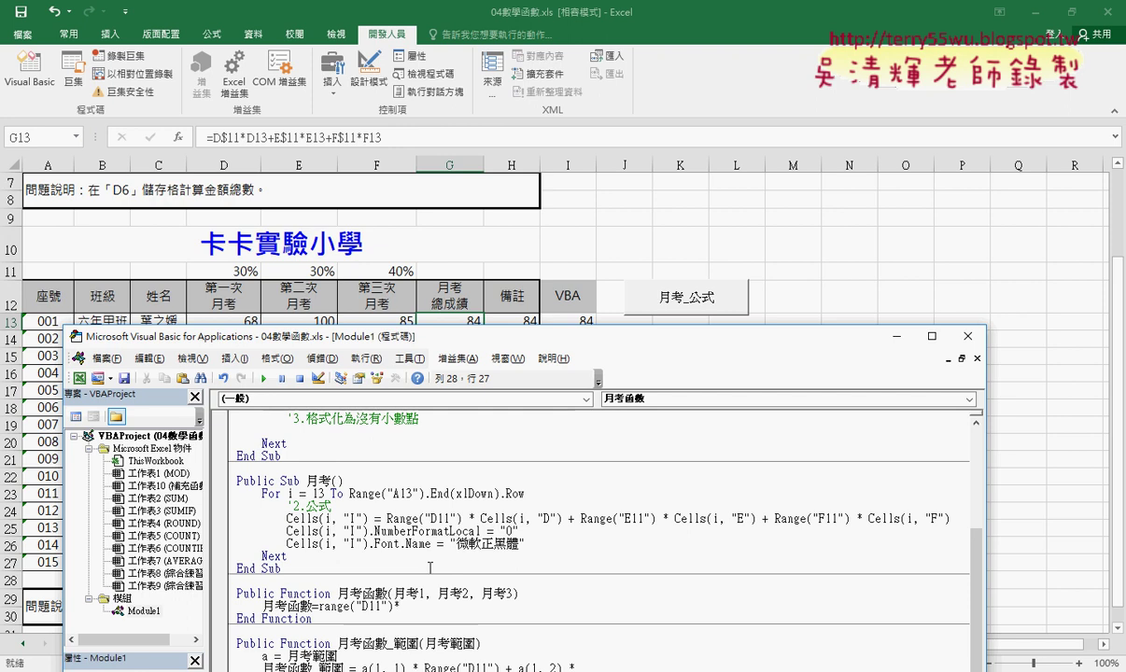
Dismiss the compile error and complete the first term as range("D11")*月考1 followed by +.
click(405, 537)
click(542, 407)
double_click(407, 594)
mouse_move(408, 600)
mouse_down()
mouse_move(411, 611)
mouse_move(403, 607)
mouse_up()
text(+)
Add the second term range("E11")*月考2 by duplicating and editing the first term.
drag(430, 607, 318, 607)
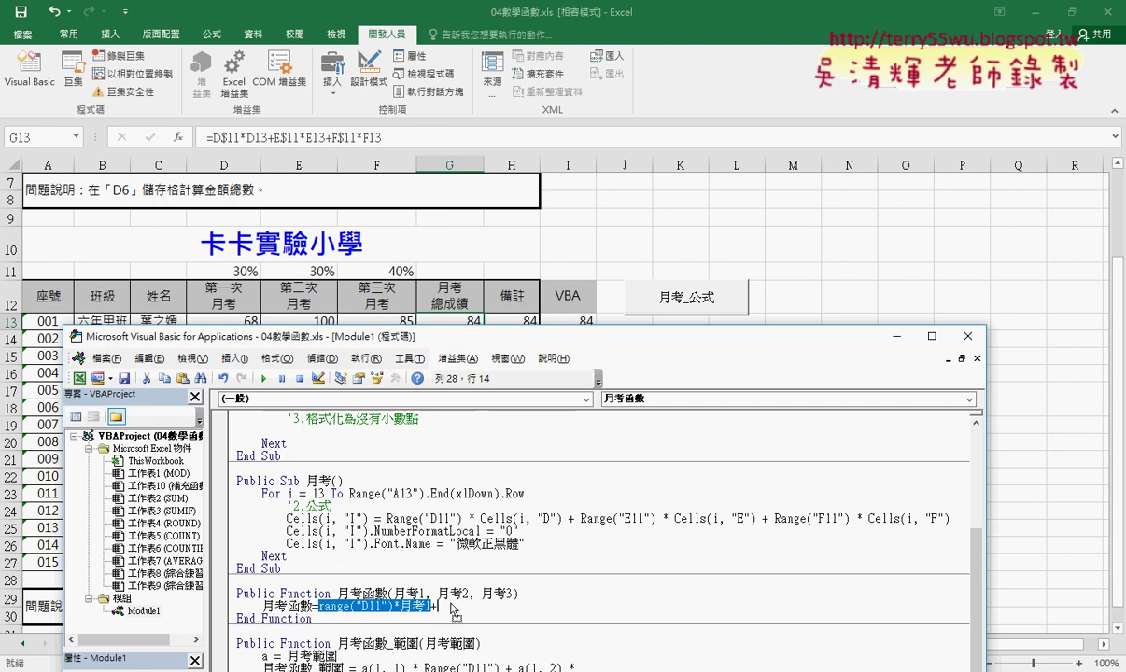
ctrl+drag(444, 608, 480, 606)
text(E11")*月考1)
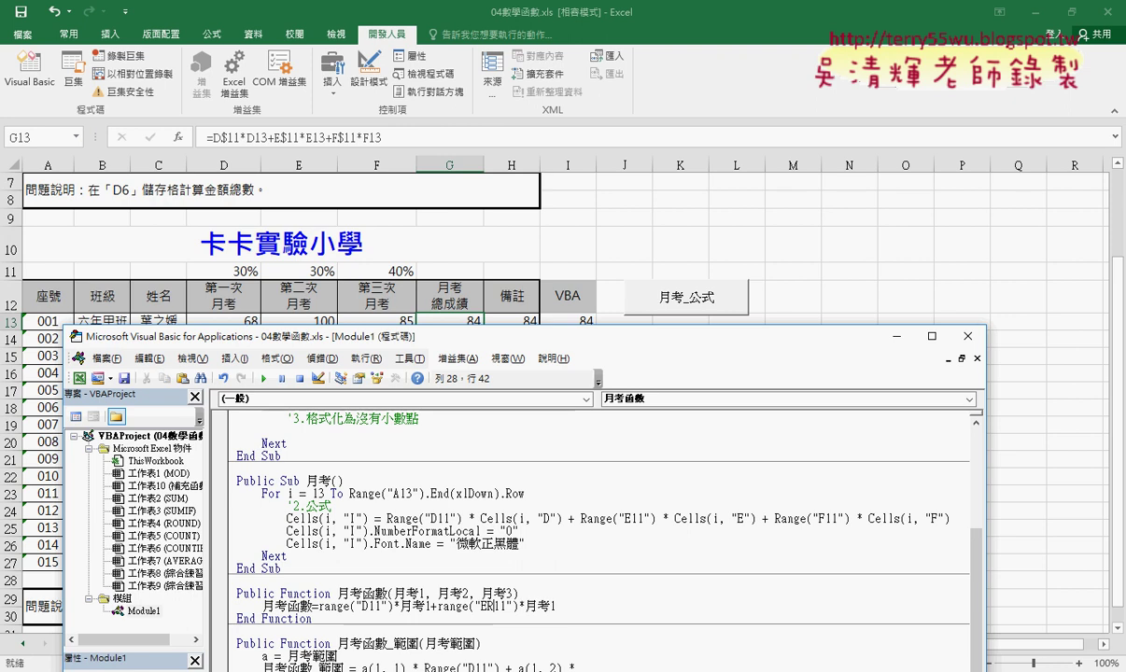
key(BackSpace)
click(556, 608)
key(BackSpace)
text(2)
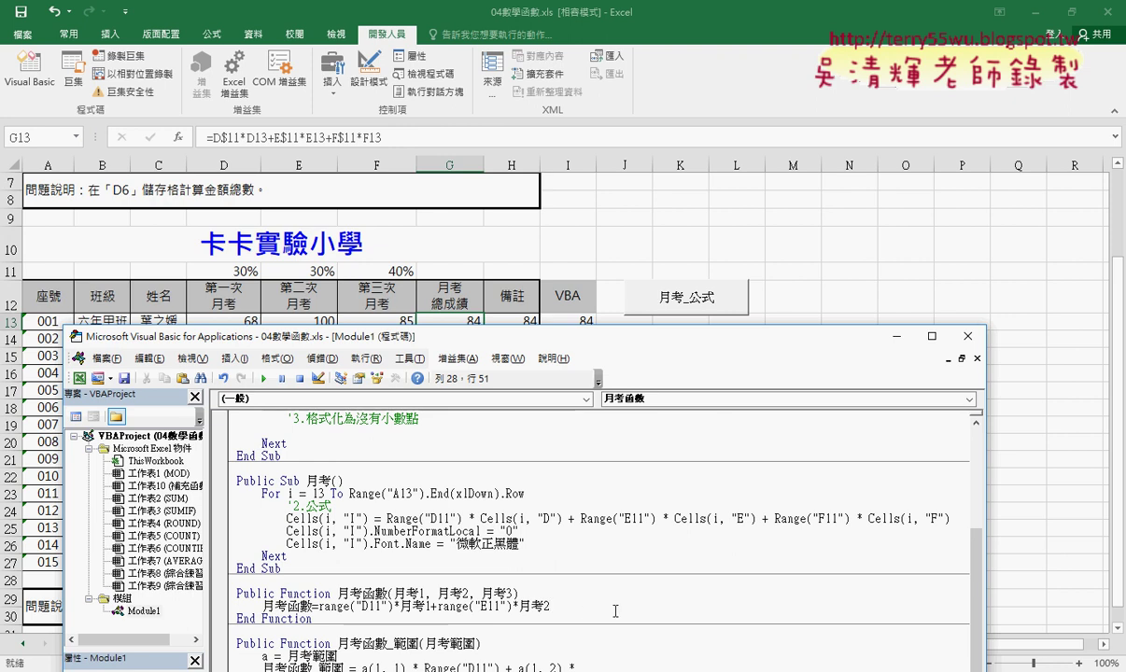
Add the third term range("F11")*月考3 by copying and editing the second term.
drag(550, 606, 430, 606)
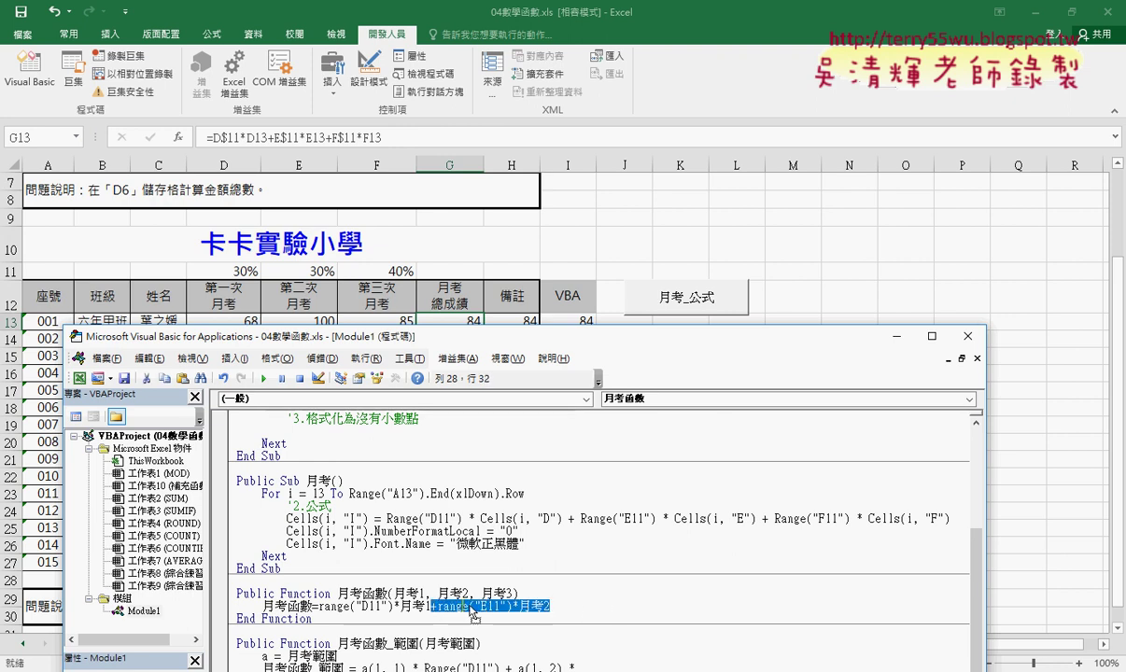
key(ctrl+c)
click(610, 606)
key(ctrl+v)
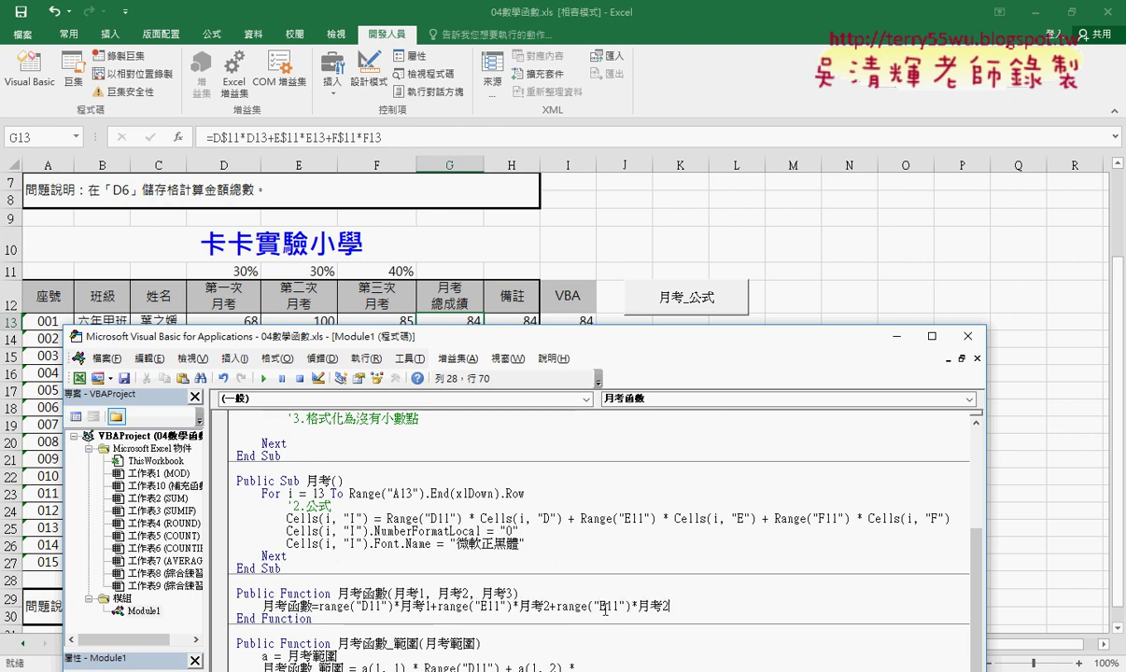
drag(605, 608, 599, 608)
text(F)
drag(669, 607, 662, 606)
text(3)
drag(616, 334, 650, 128)
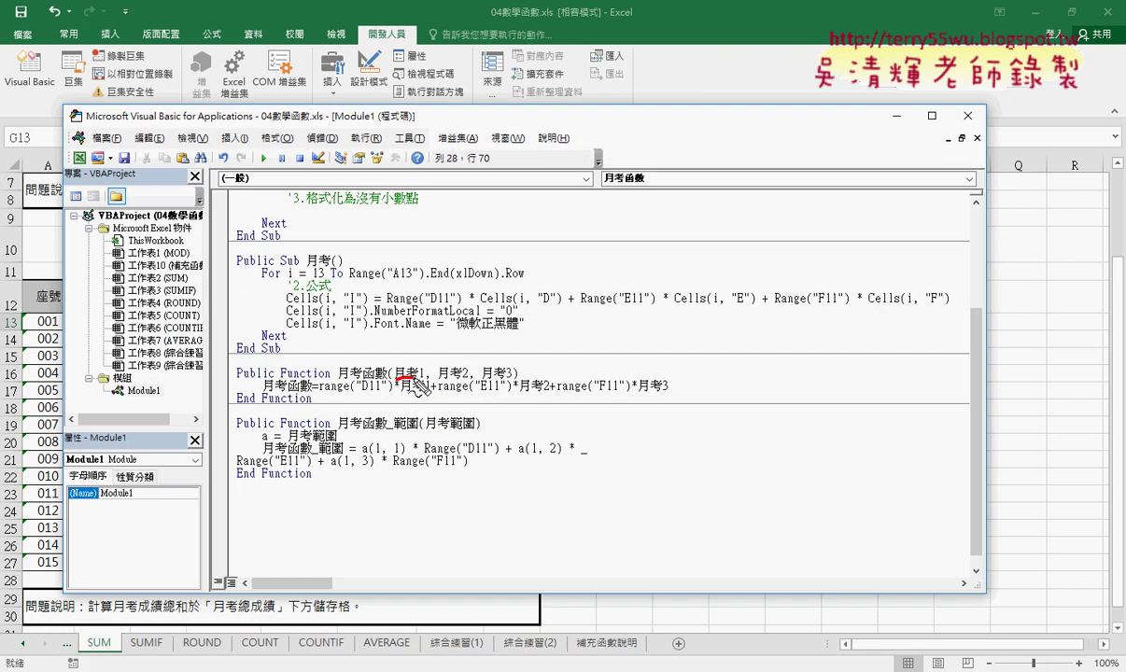
mouse_move(394, 377)
mouse_down()
mouse_move(512, 377)
mouse_move(422, 393)
mouse_up()
drag(541, 396, 552, 396)
drag(644, 392, 672, 392)
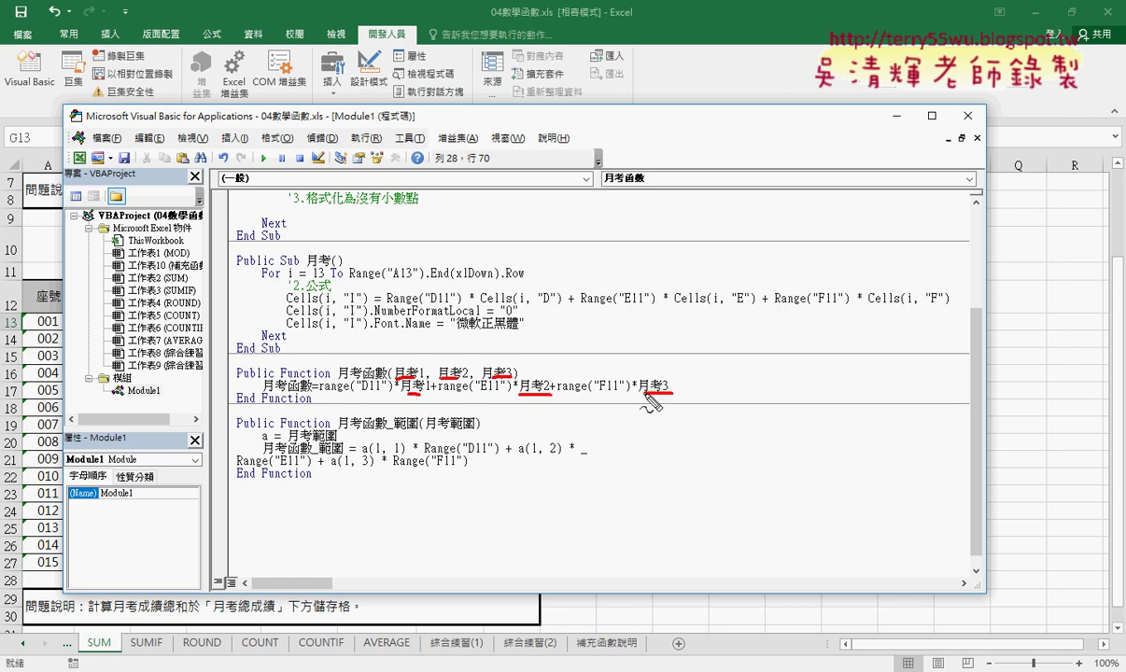
drag(508, 304, 557, 303)
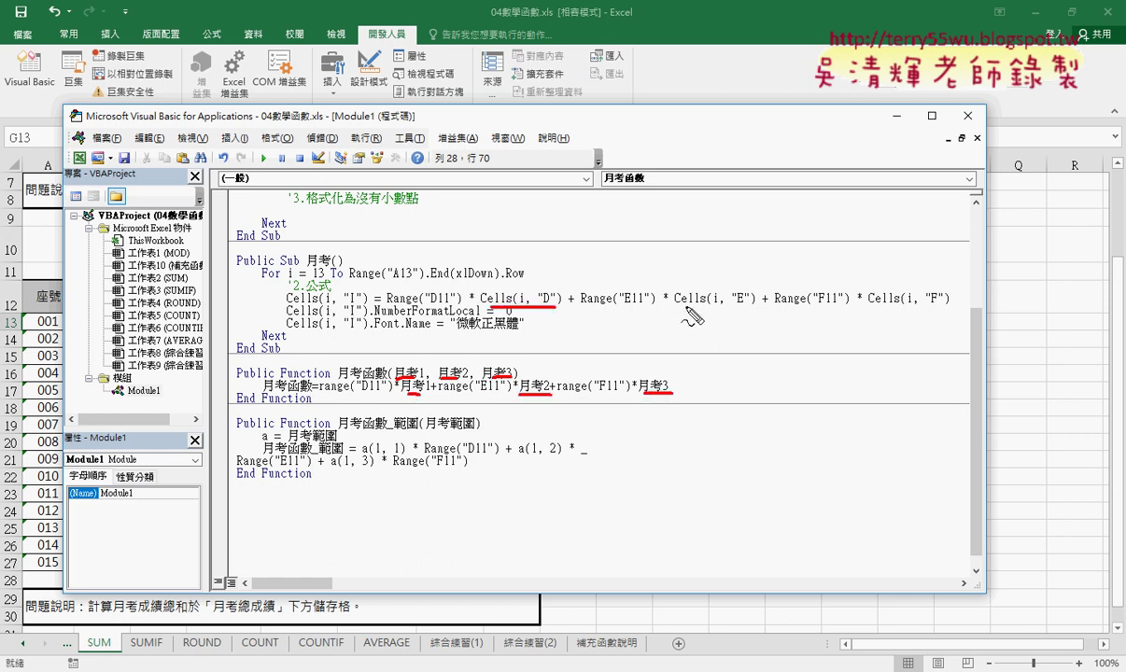
drag(674, 304, 761, 304)
drag(892, 304, 950, 305)
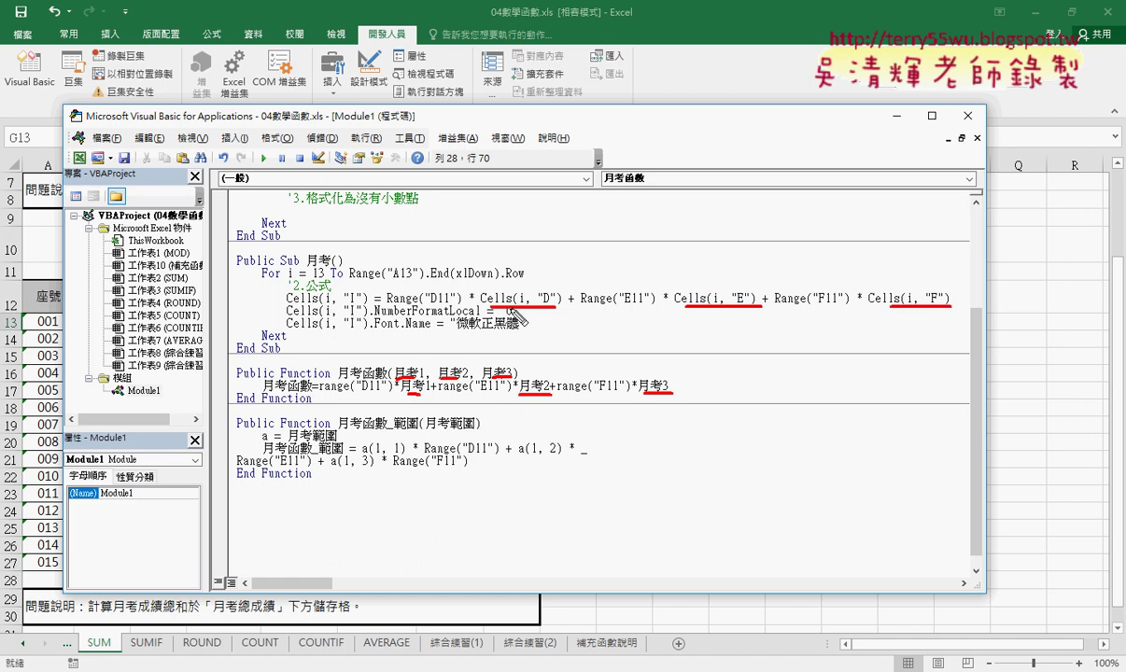
drag(519, 288, 519, 308)
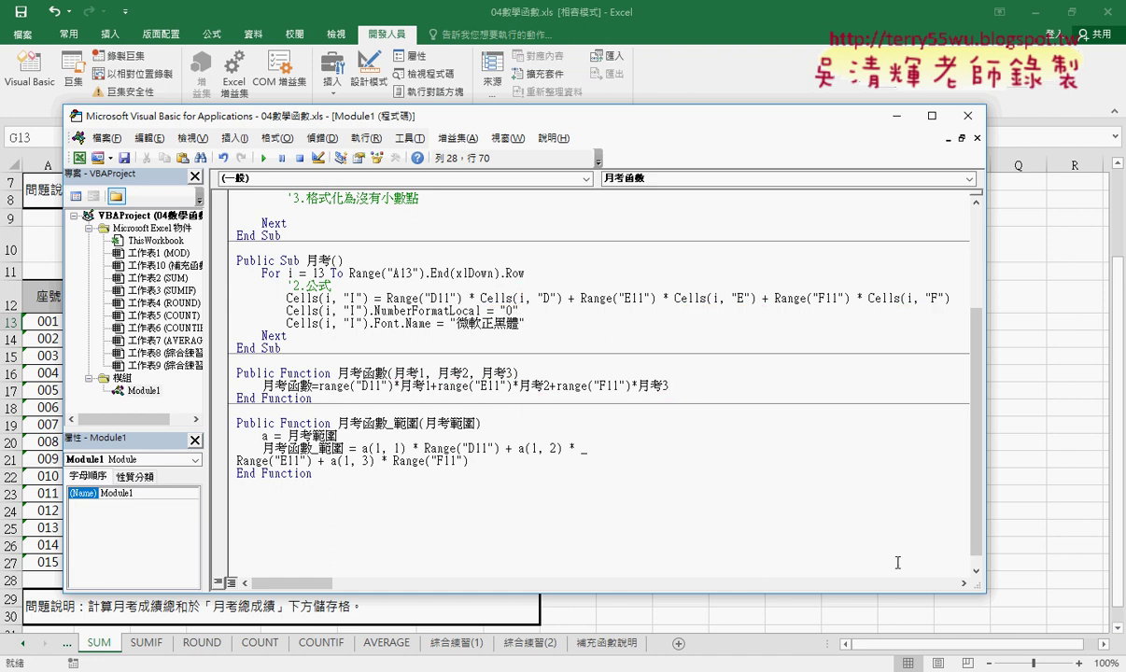
Clear the VBA column and start 月考函數_範圍 in I13 with range D13:F13.
click(1008, 528)
click(631, 345)
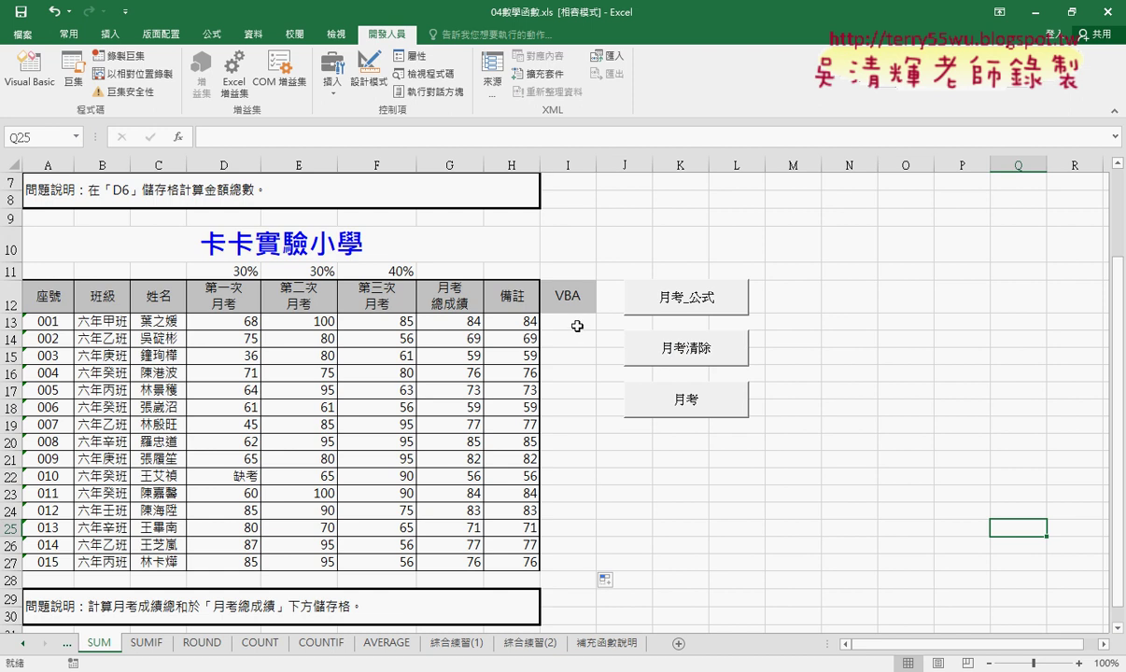
click(577, 326)
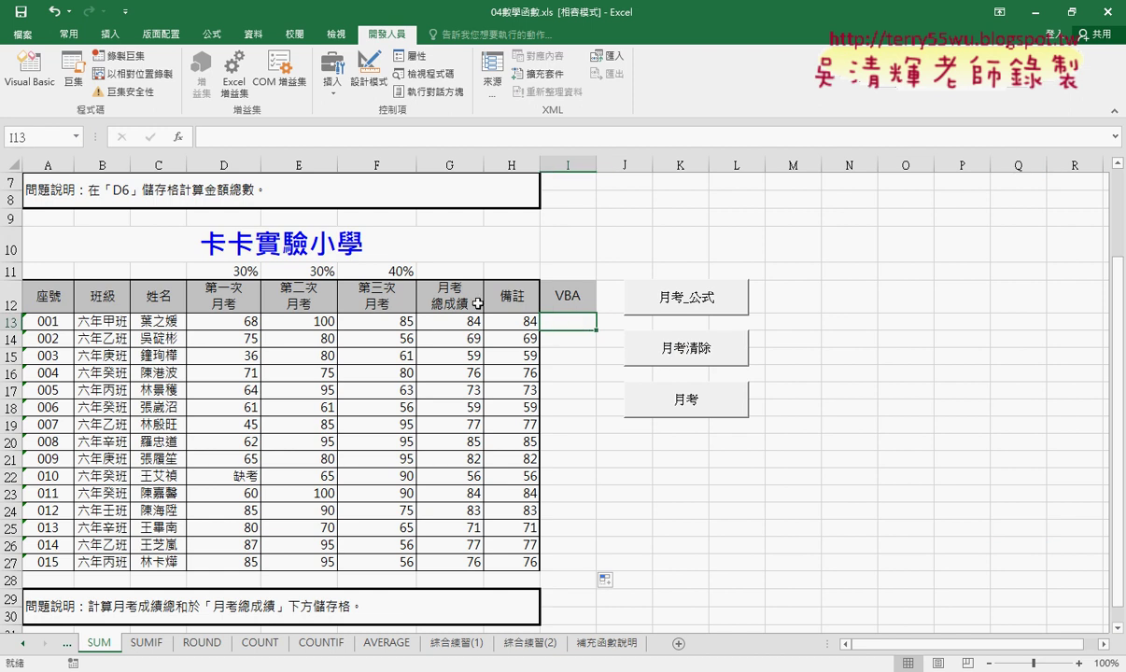
click(177, 137)
double_click(627, 276)
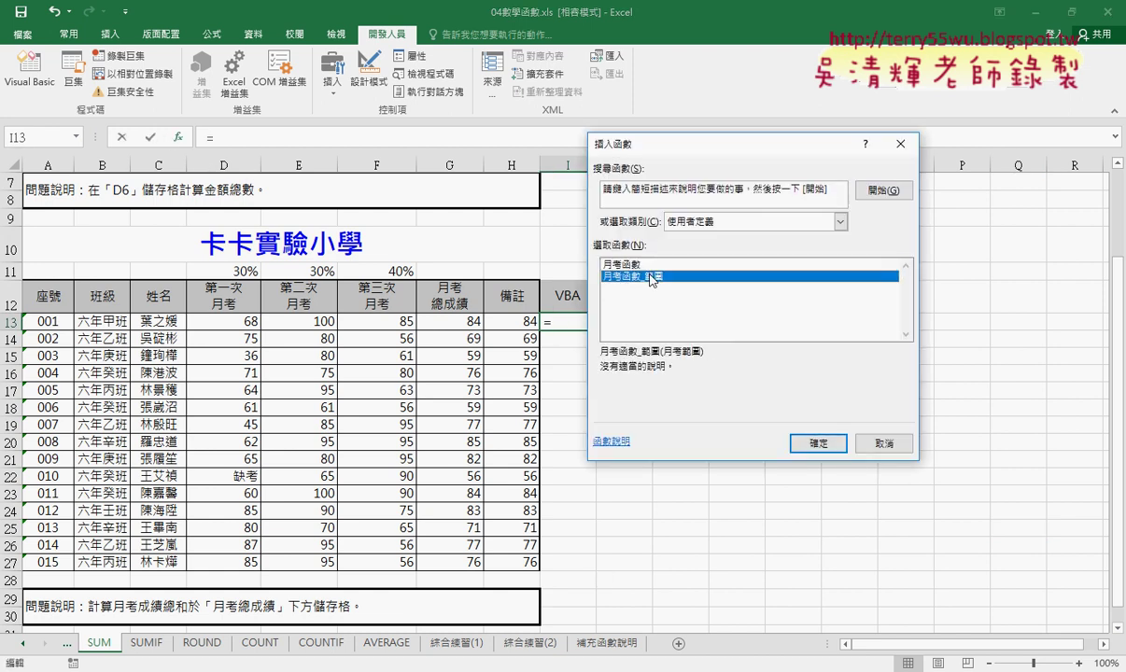
drag(230, 321, 377, 321)
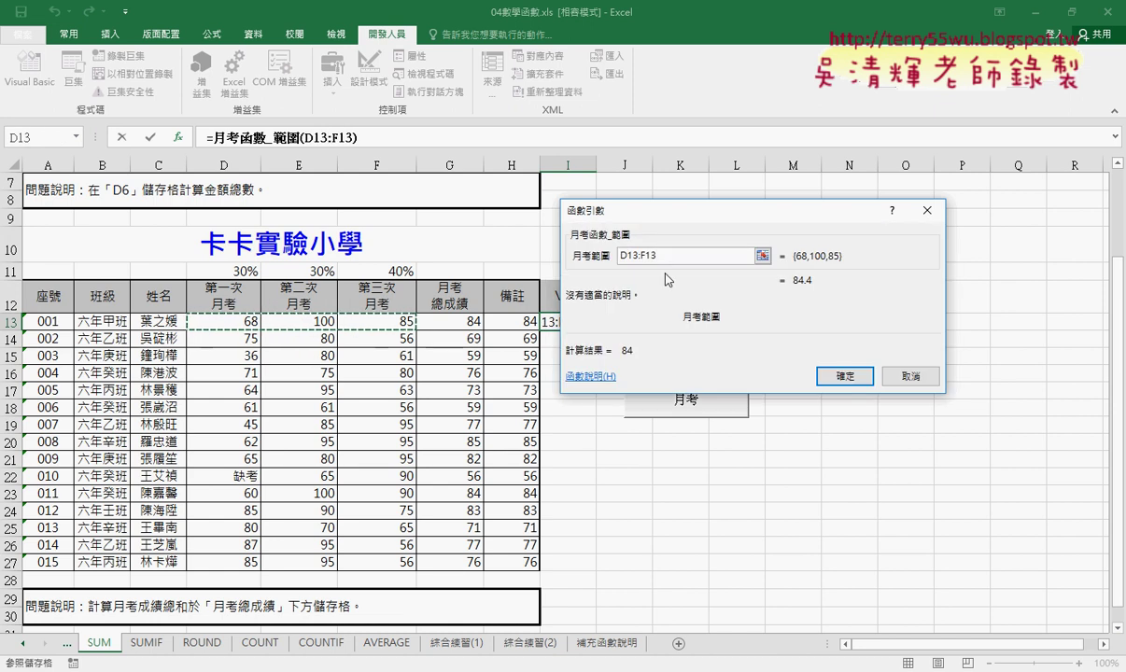
Annotate the three exam scores D13:F13 and their weights on screen, then cancel the function entry.
key(ctrl+2)
mouse_move(183, 312)
mouse_down()
mouse_move(184, 333)
mouse_move(413, 329)
mouse_up()
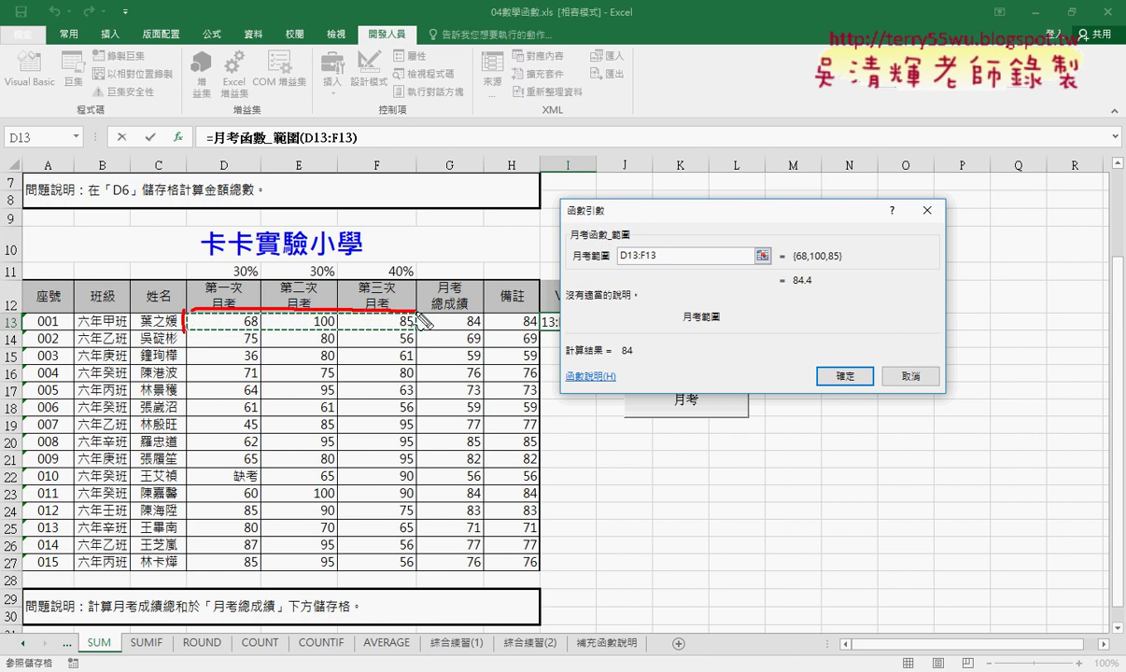
drag(193, 333, 404, 332)
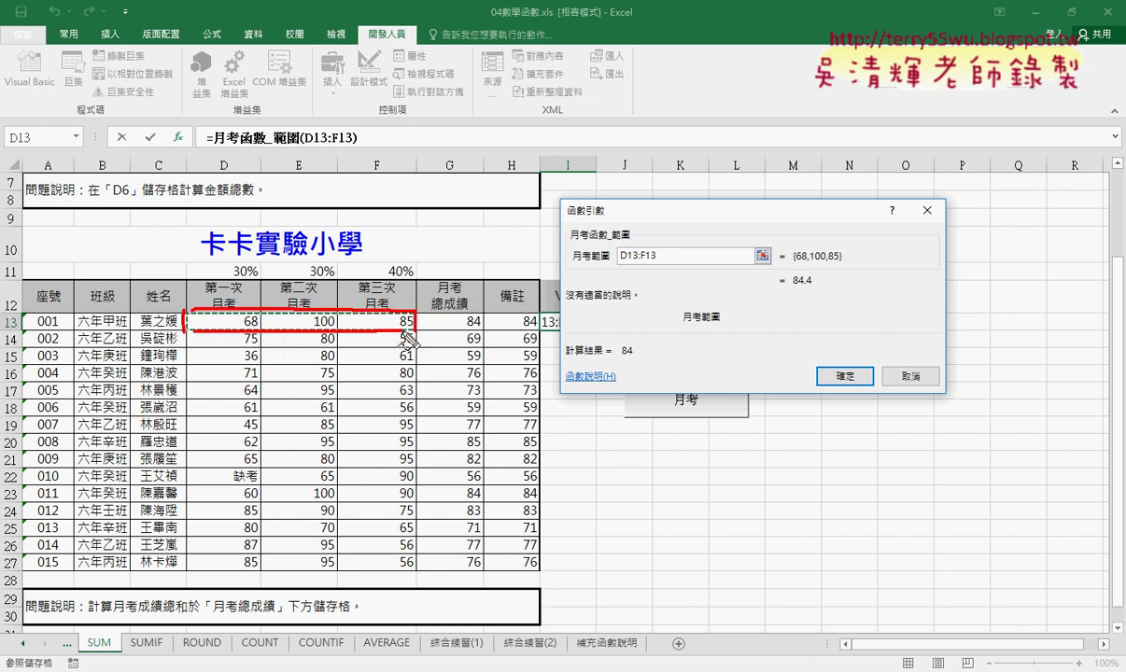
drag(266, 299, 267, 336)
drag(345, 297, 347, 346)
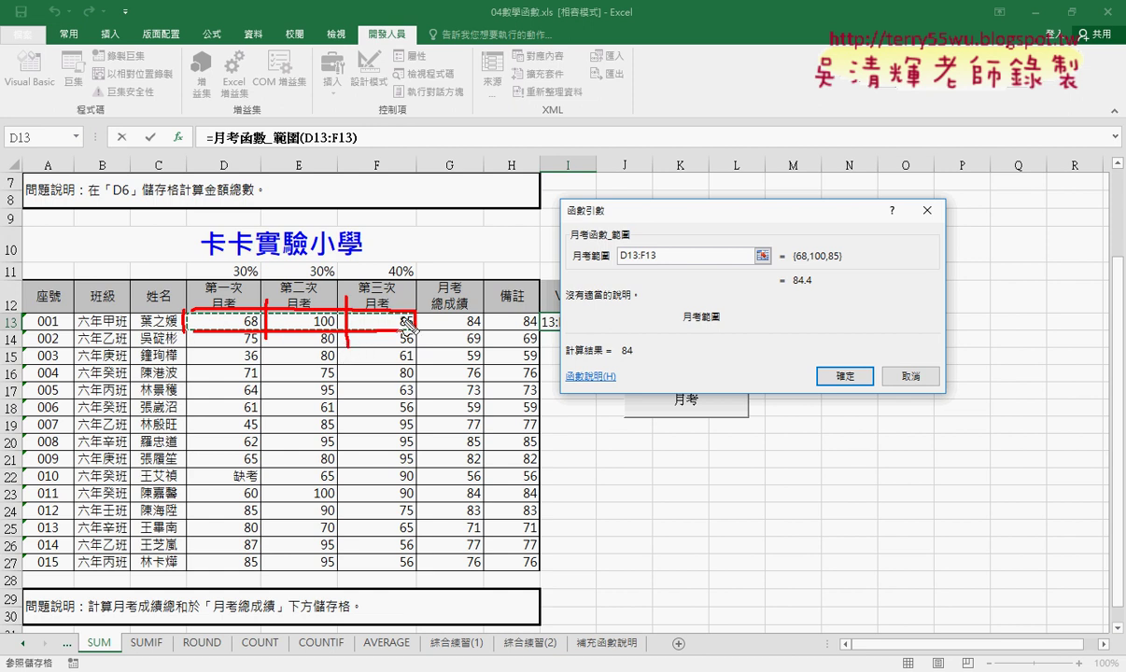
mouse_move(418, 284)
mouse_down()
mouse_move(495, 300)
mouse_move(545, 346)
mouse_up()
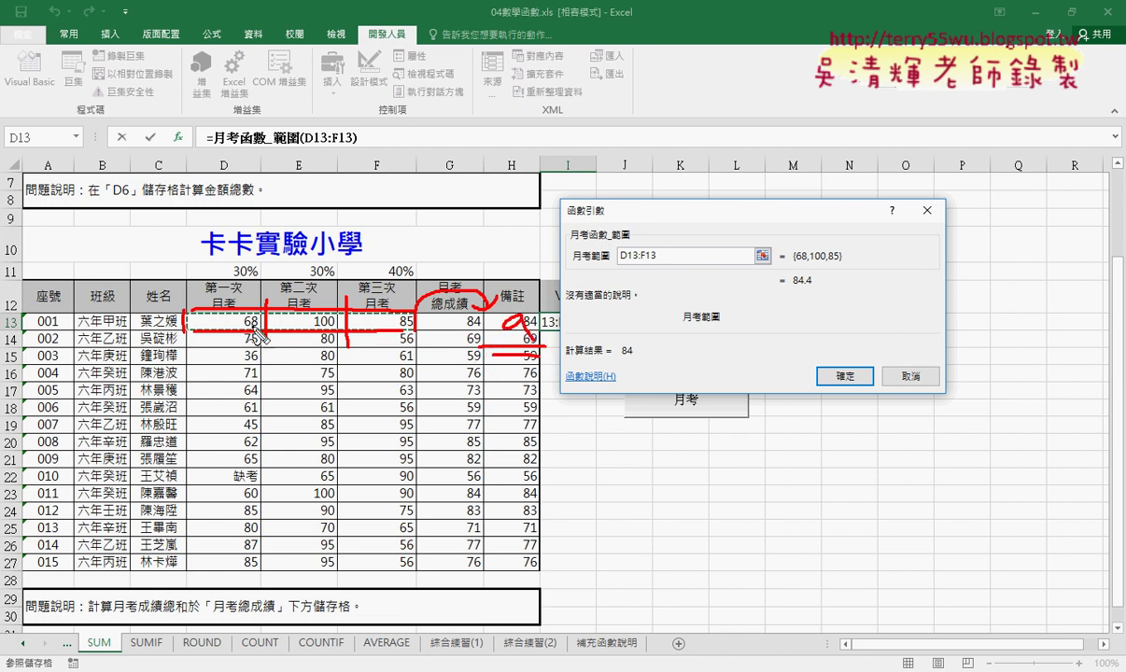
drag(267, 315, 264, 319)
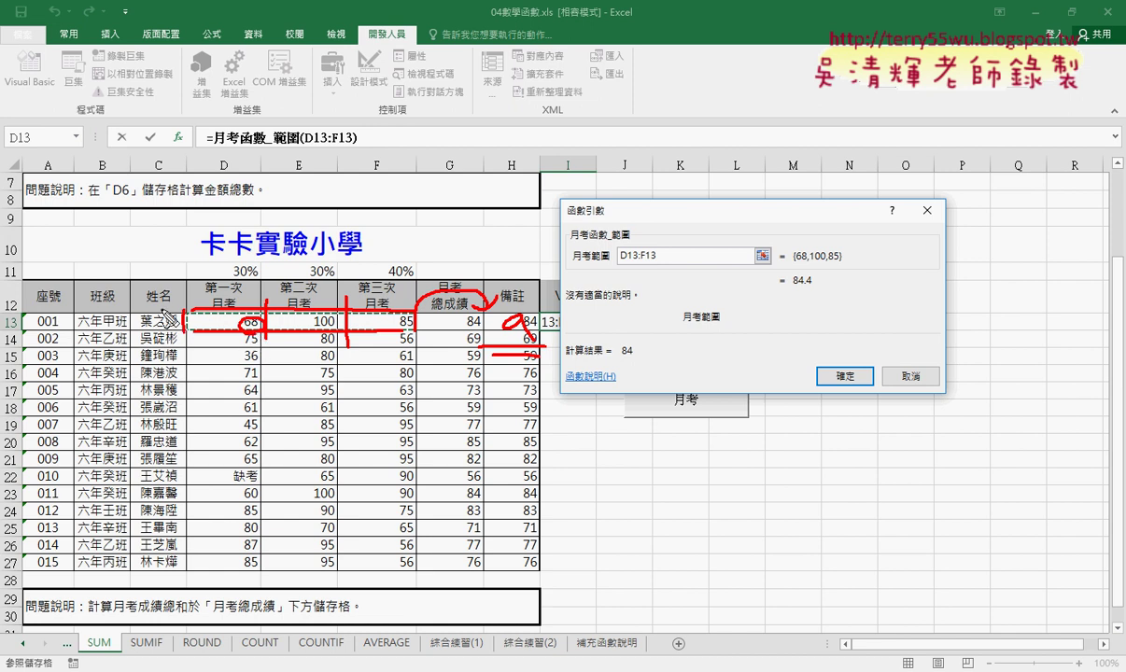
drag(231, 265, 232, 305)
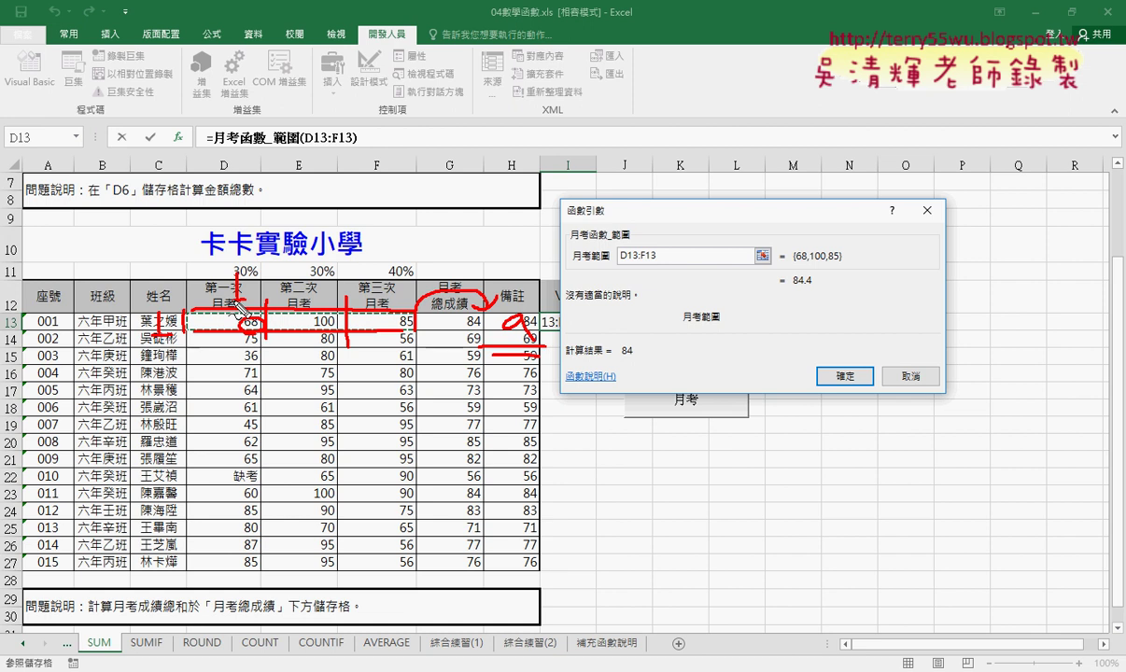
mouse_move(309, 267)
mouse_down()
mouse_move(326, 291)
mouse_move(365, 308)
mouse_up()
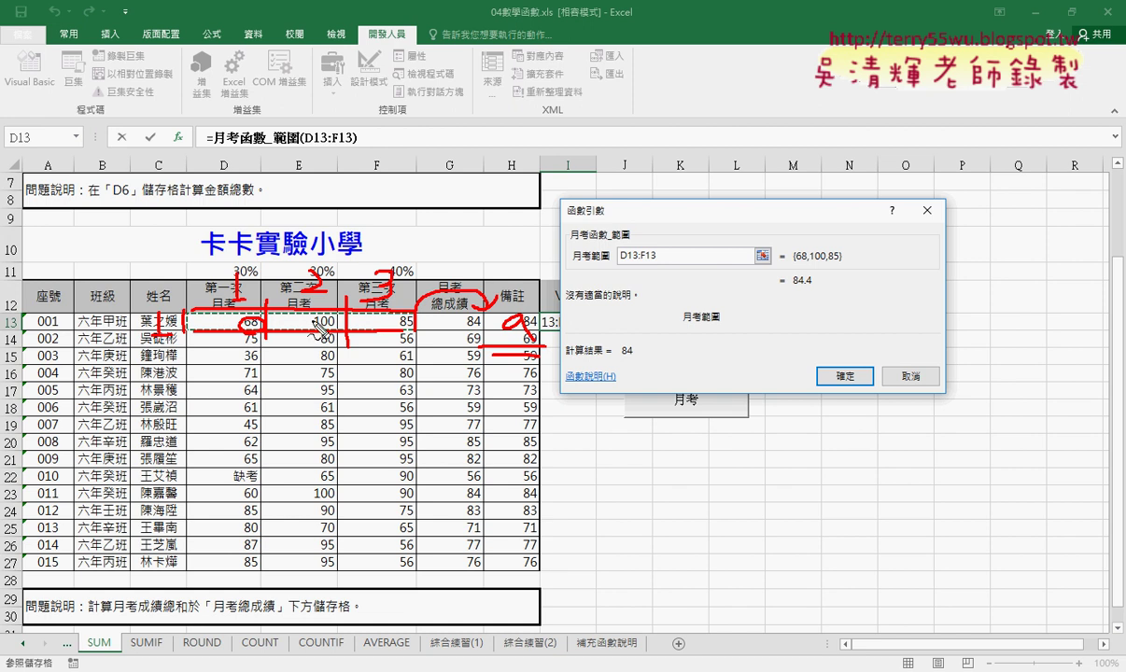
key(Escape)
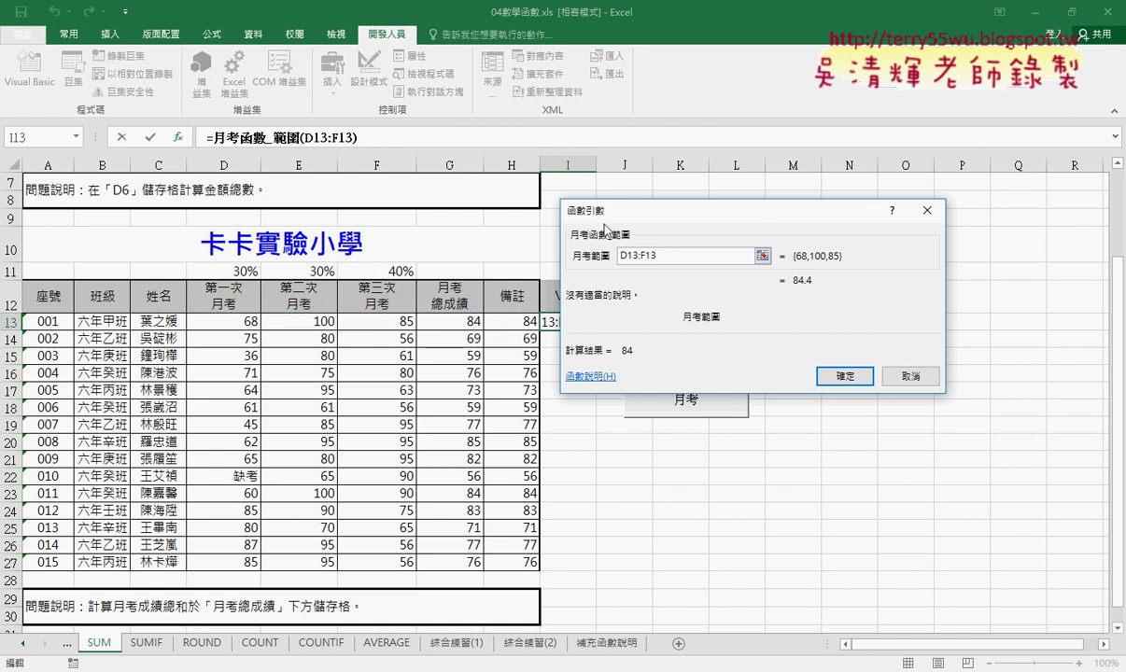
click(933, 383)
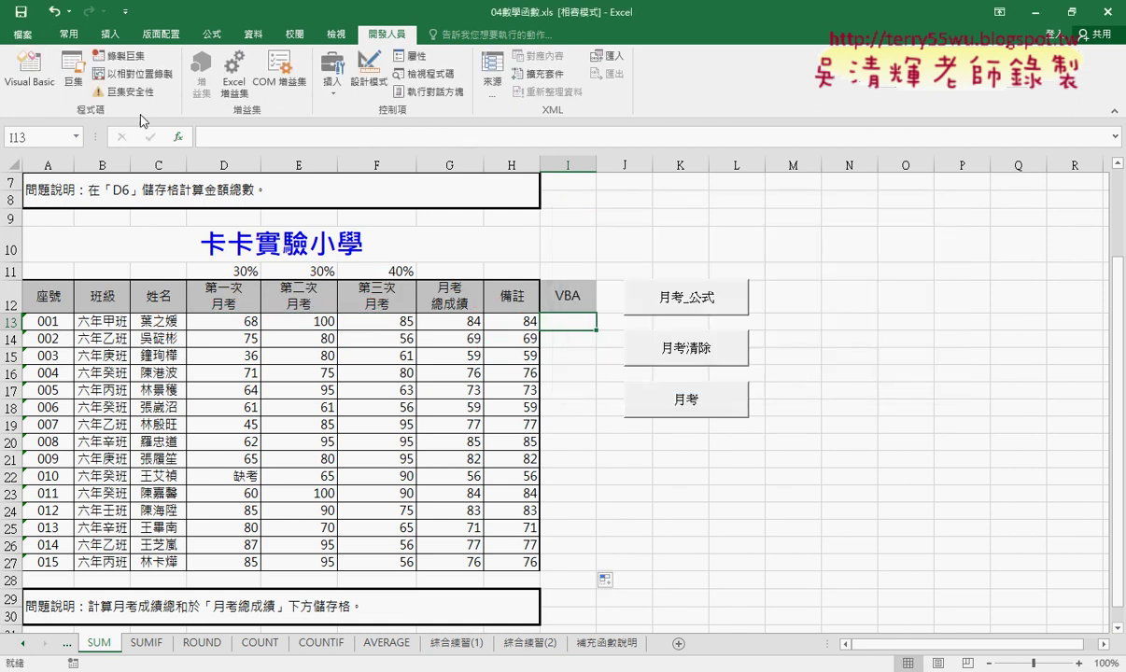
In the code editor, delete the old two-line 月考函數_範圍 assignment statement.
click(29, 67)
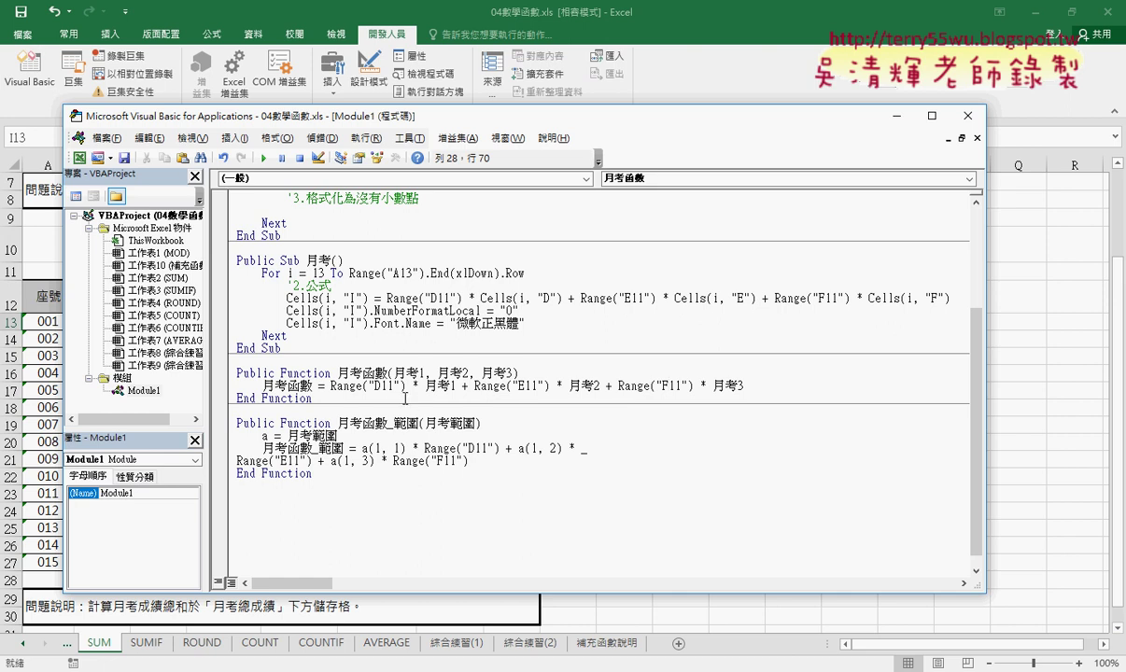
click(486, 461)
drag(487, 460, 224, 449)
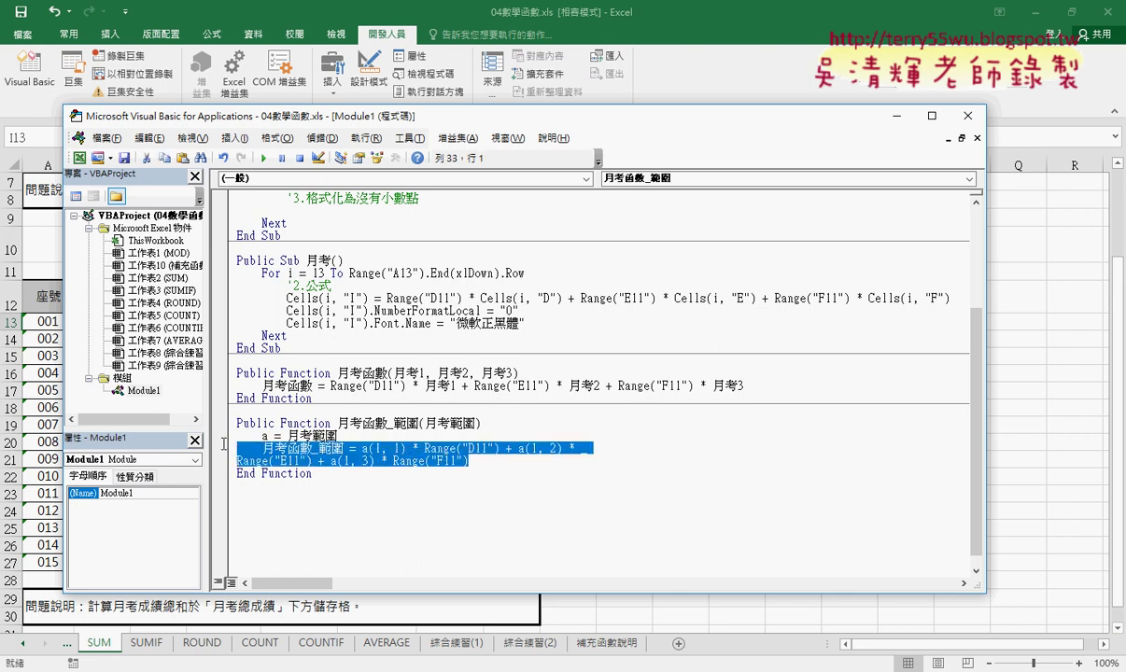
key(Delete)
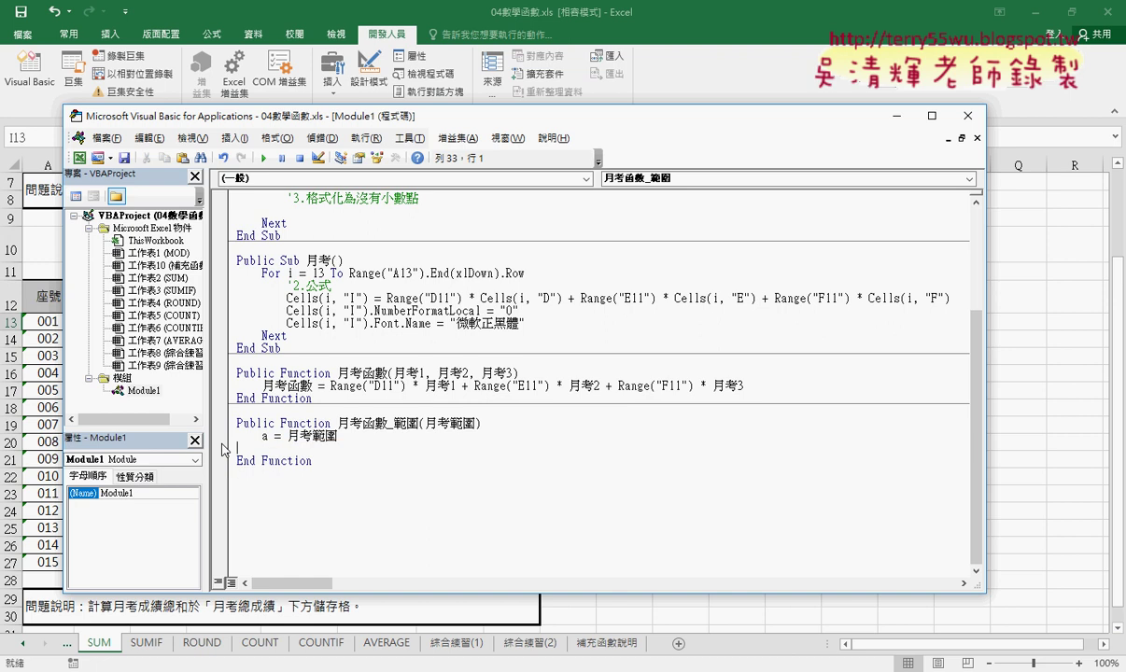
Review the parameters of 月考函數 and 月考函數_範圍 and the a = 月考範圍 line.
drag(393, 372, 469, 372)
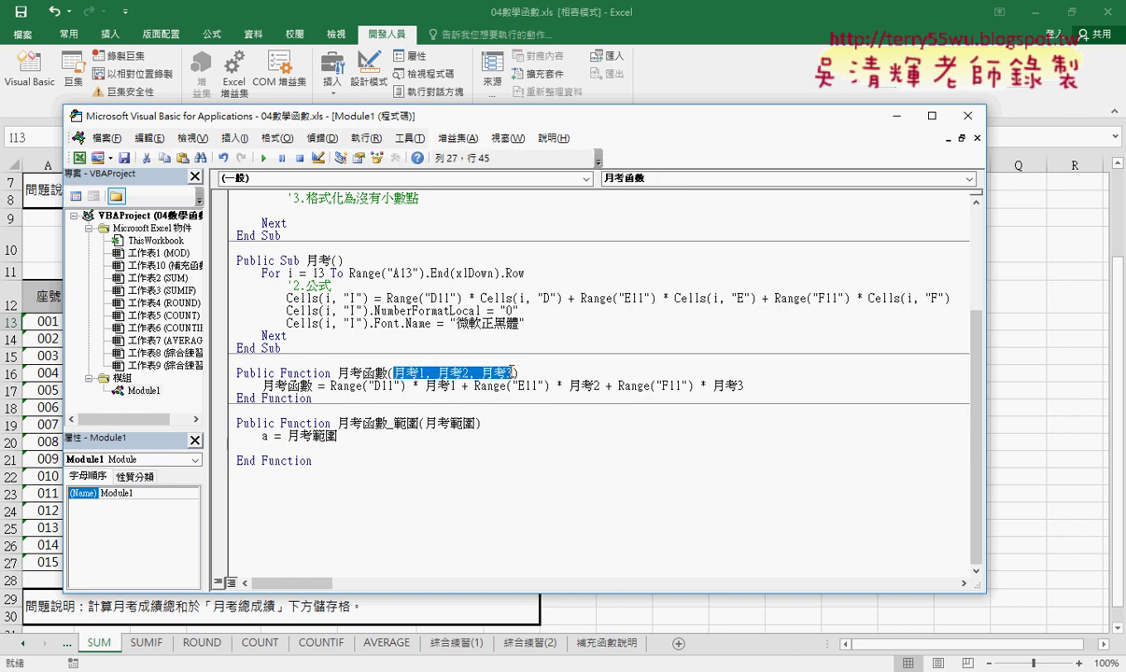
drag(476, 422, 427, 421)
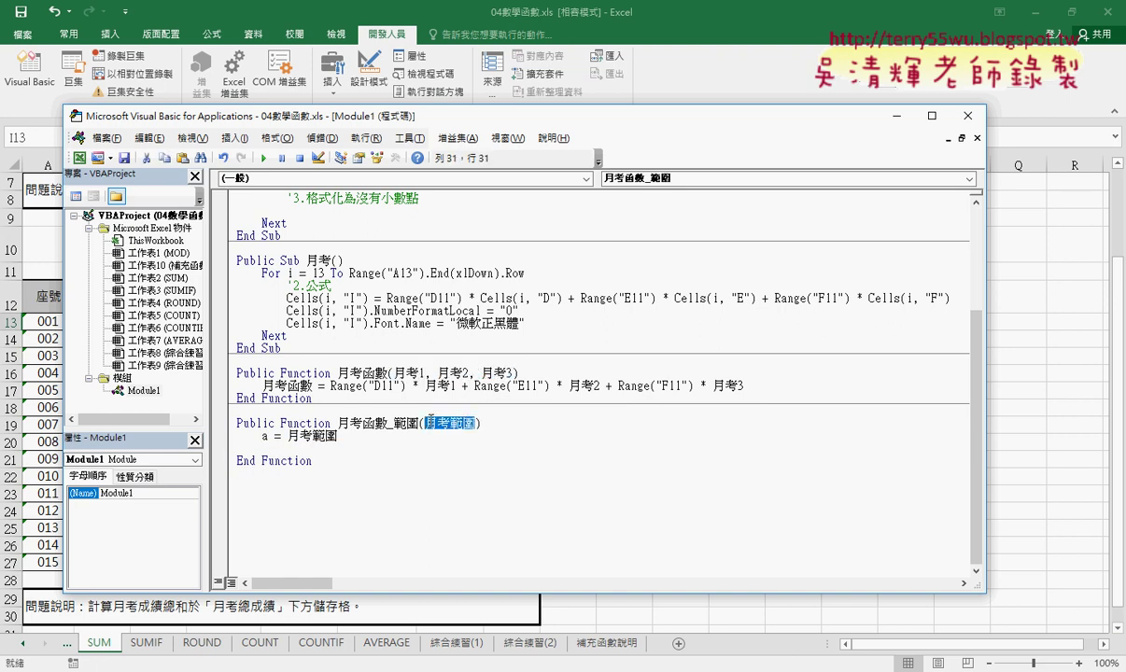
drag(338, 436, 263, 437)
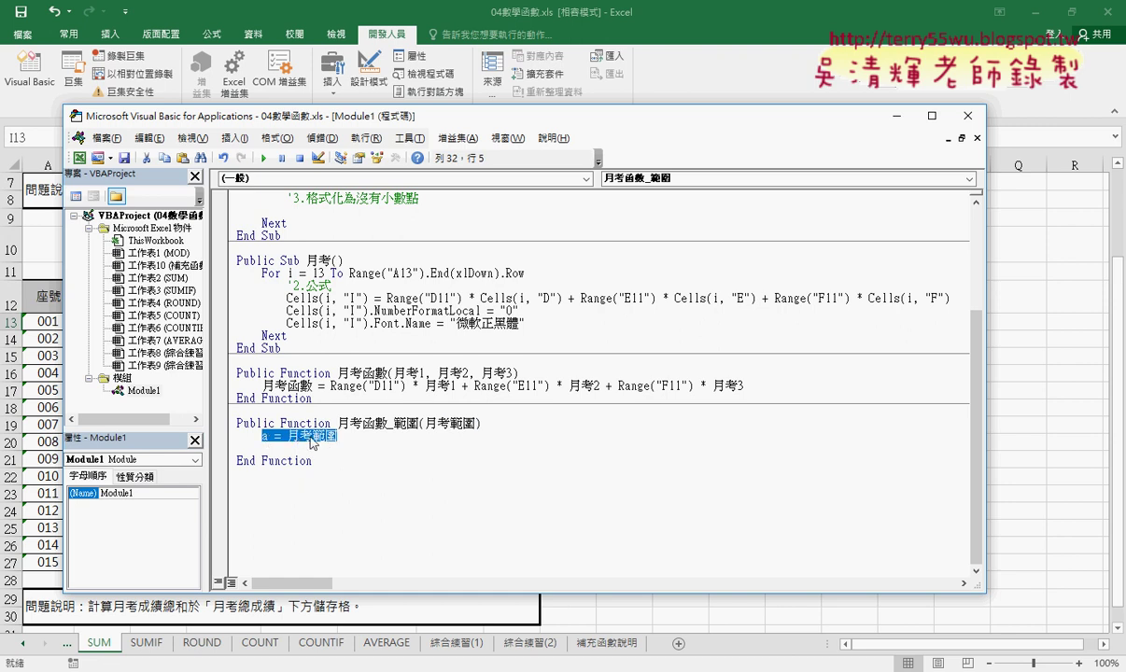
click(265, 436)
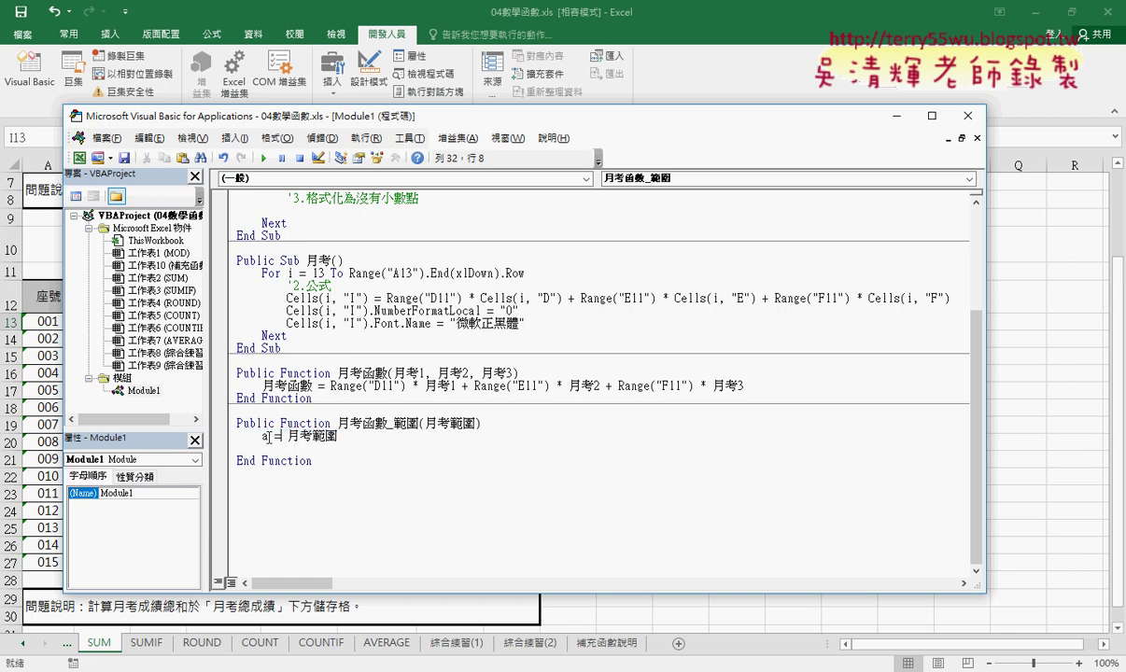
Copy the name 月考函數_範圍 onto the blank line under a = 月考範圍.
click(263, 447)
drag(337, 422, 419, 425)
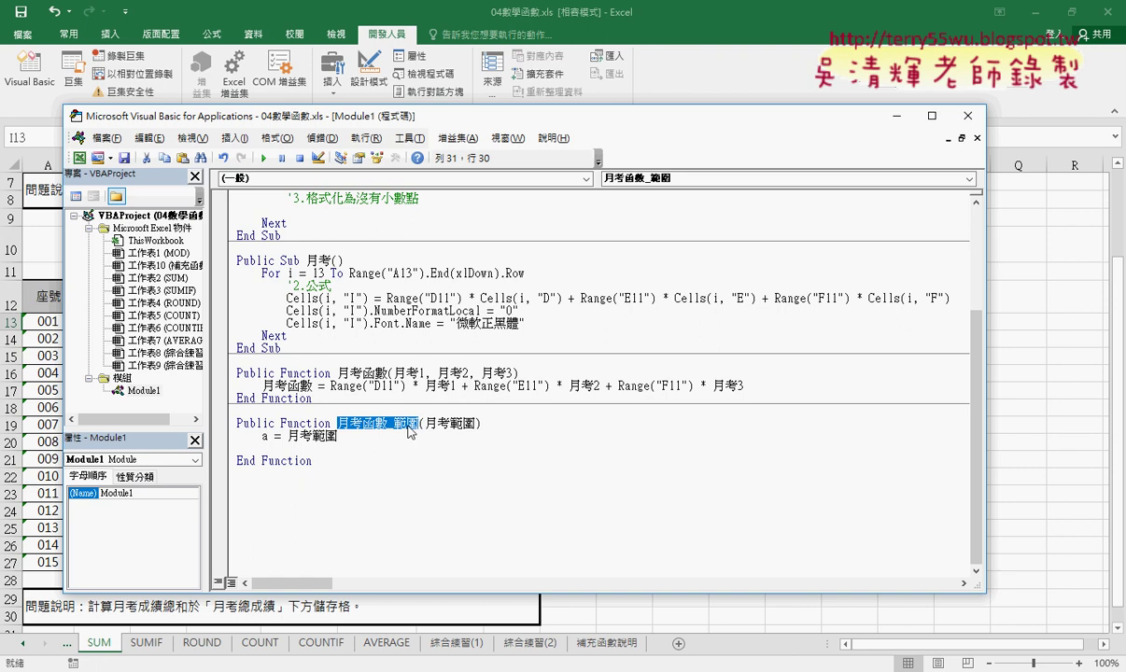
key(ctrl+c)
click(393, 449)
key(ctrl+v)
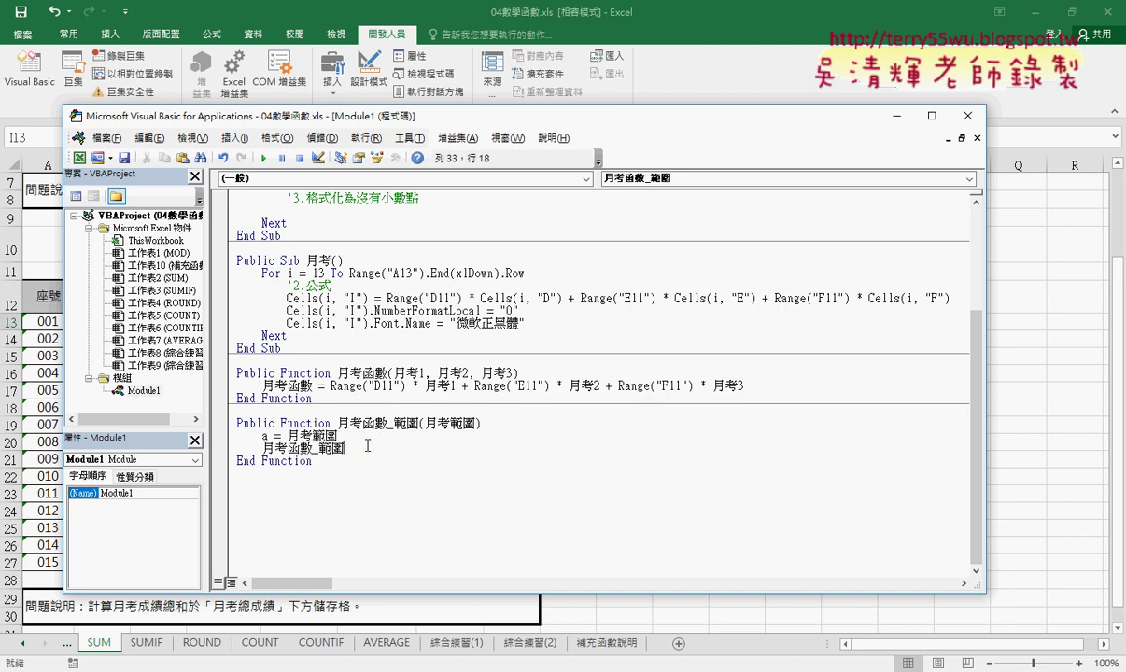
Add = and copy 月考函數's weighted Range formula after 月考函數_範圍=.
text(=)
click(387, 378)
click(550, 409)
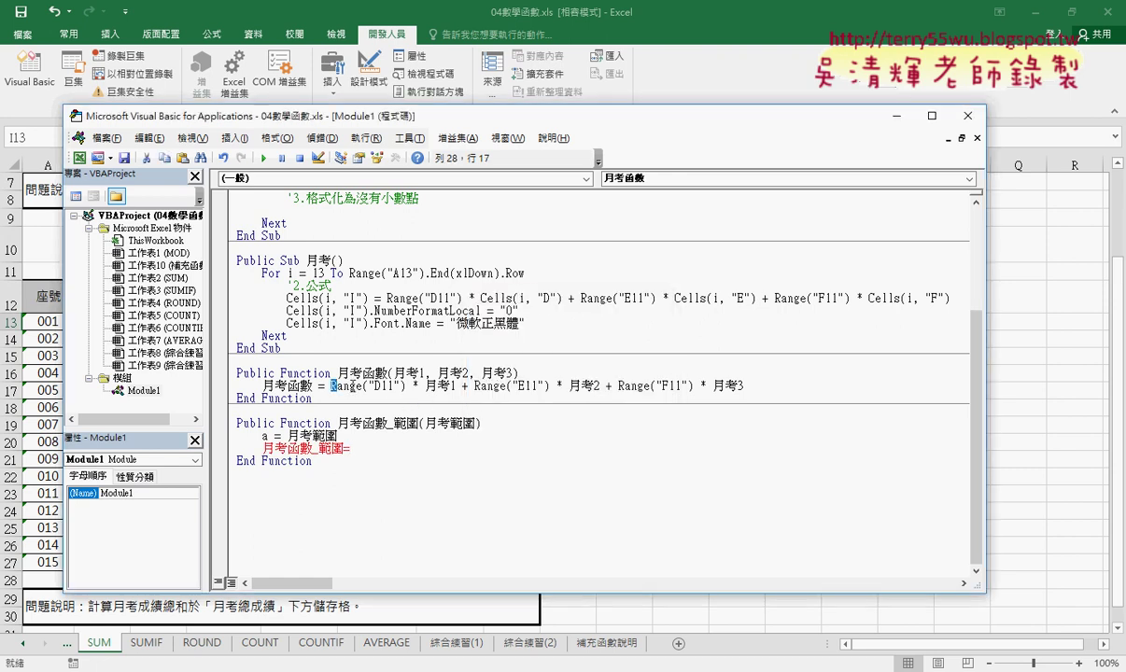
drag(329, 384, 744, 385)
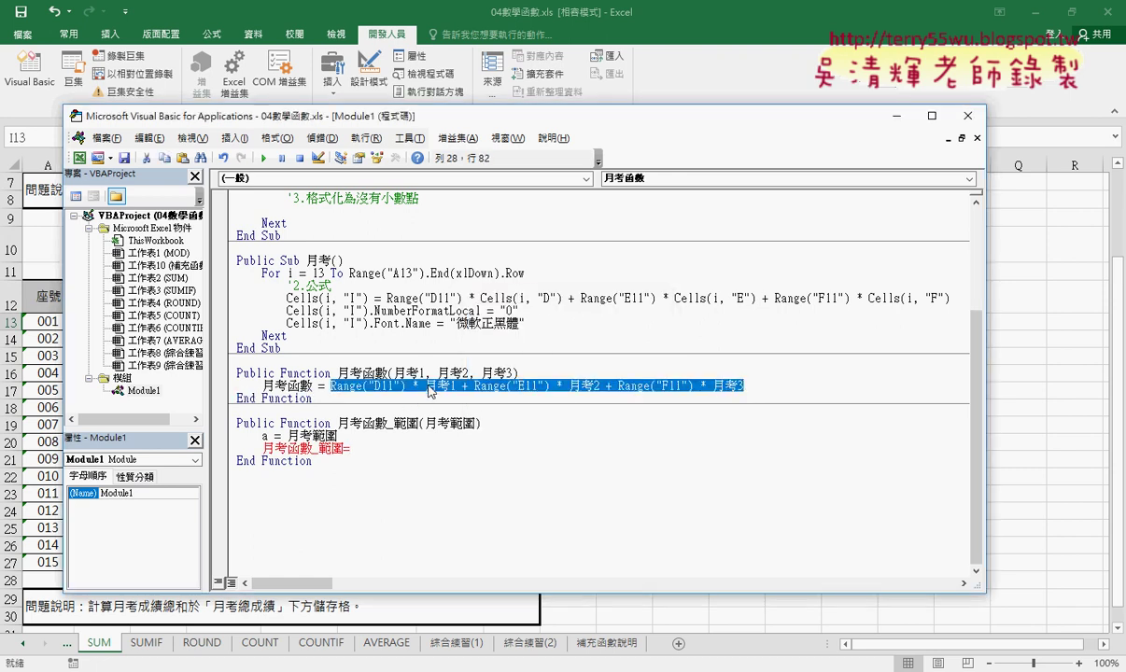
drag(419, 454, 349, 449)
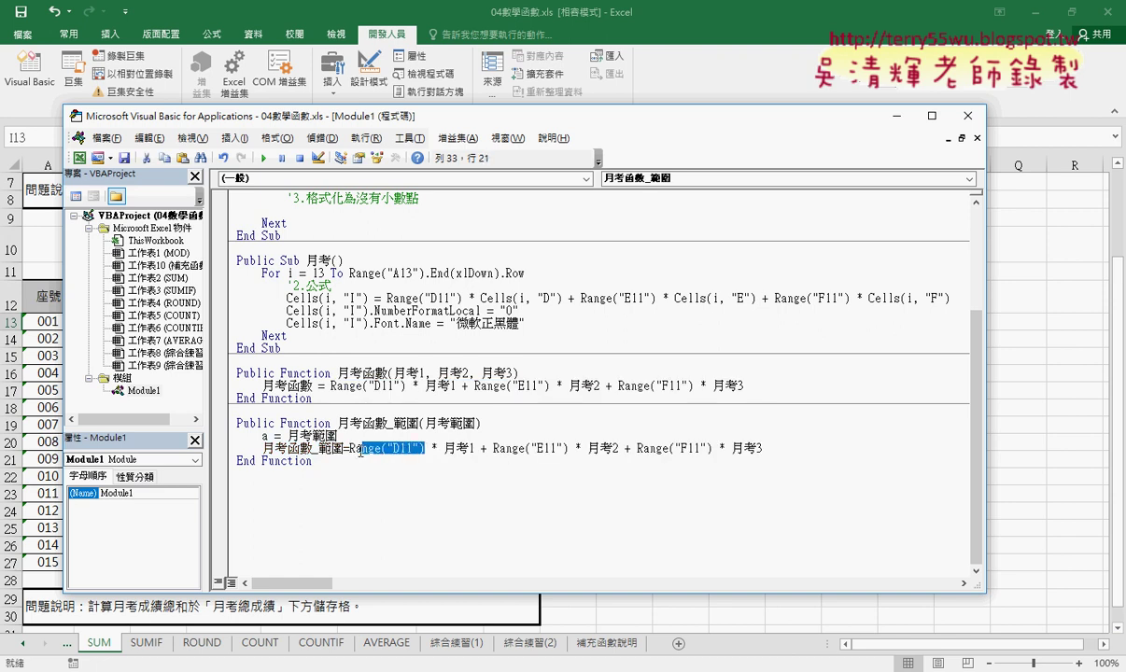
drag(405, 120, 408, 343)
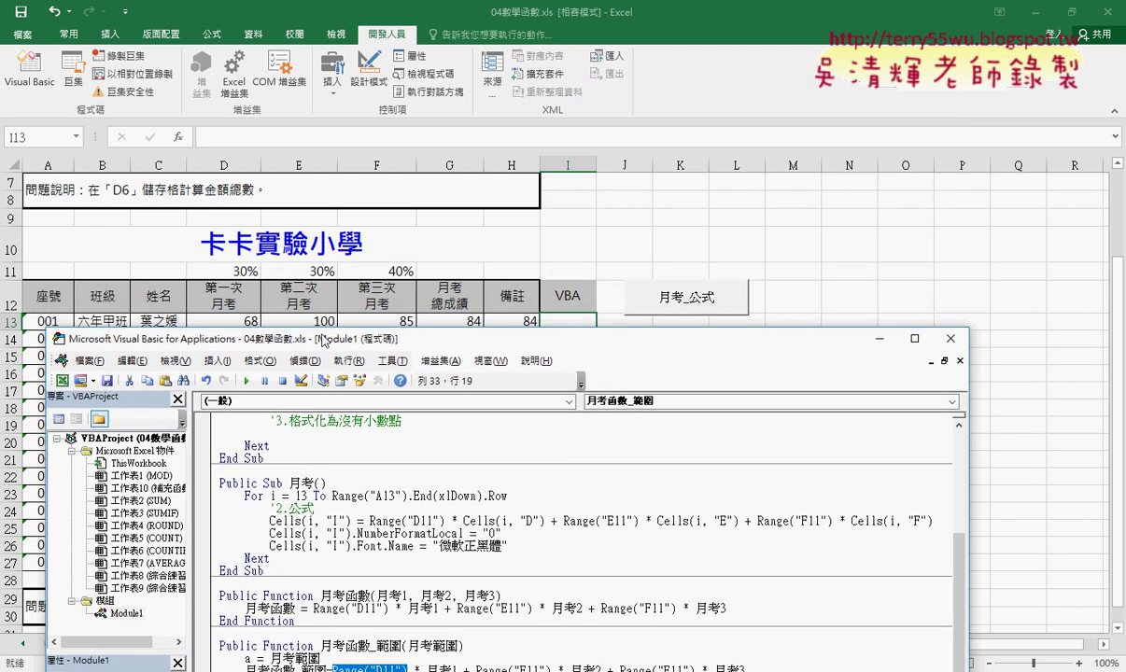
drag(337, 344, 376, 106)
Replace 月考1 and 月考2 with a(1,1) and a(1,2), and 月考3 with an a(1,…) reference.
drag(464, 429, 497, 430)
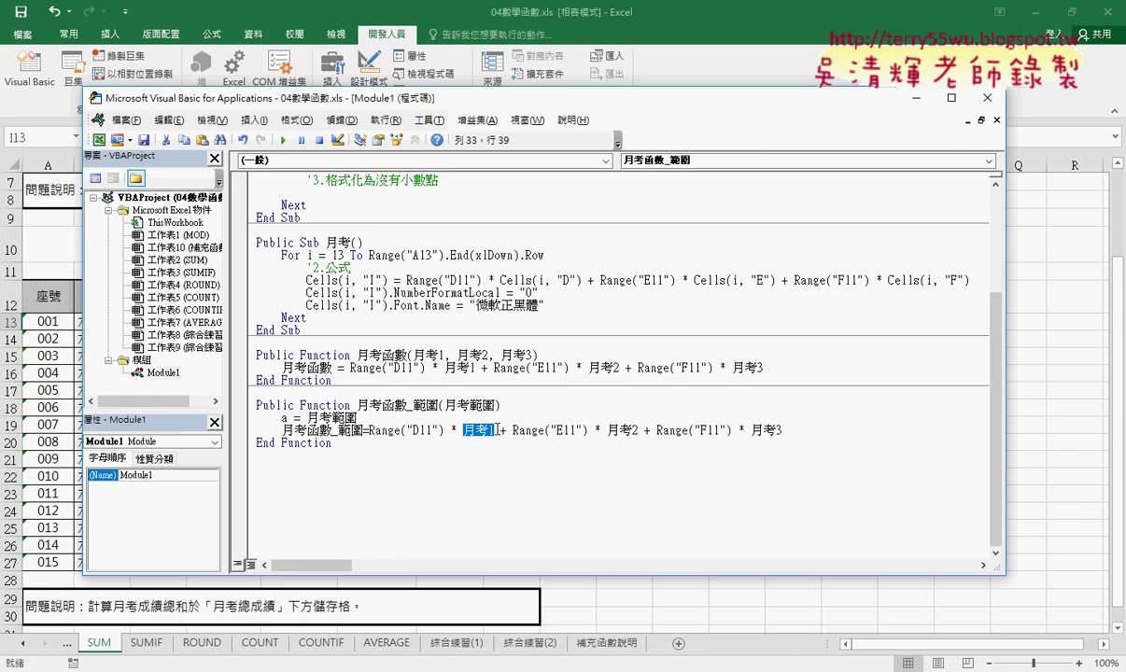
text(a()
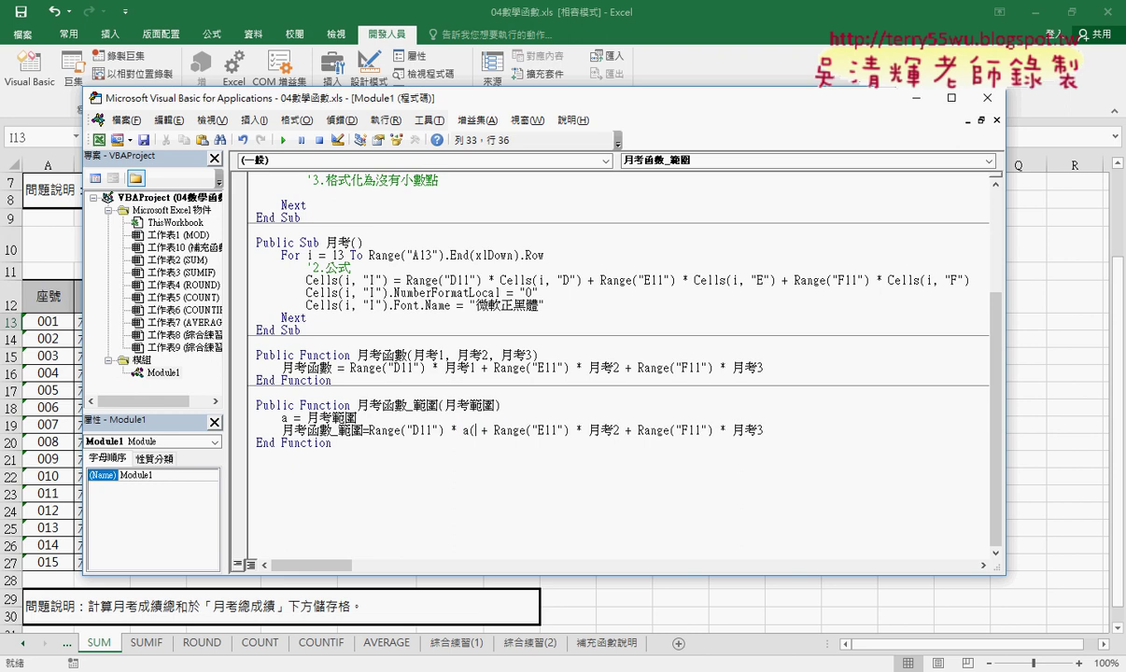
text(1,1)
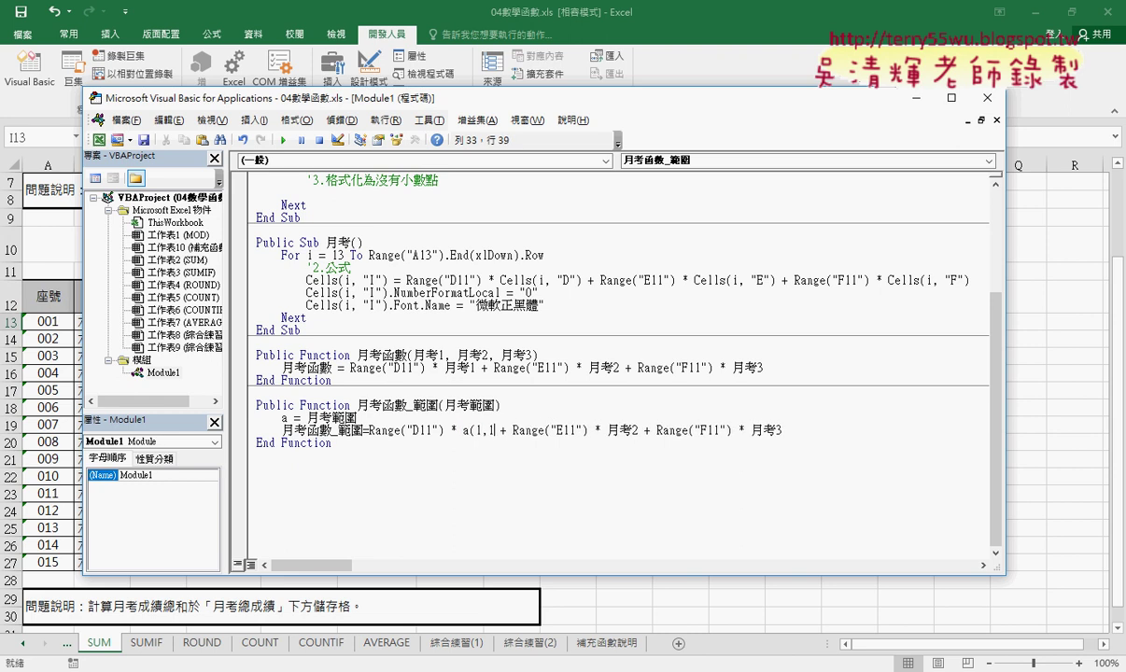
text())
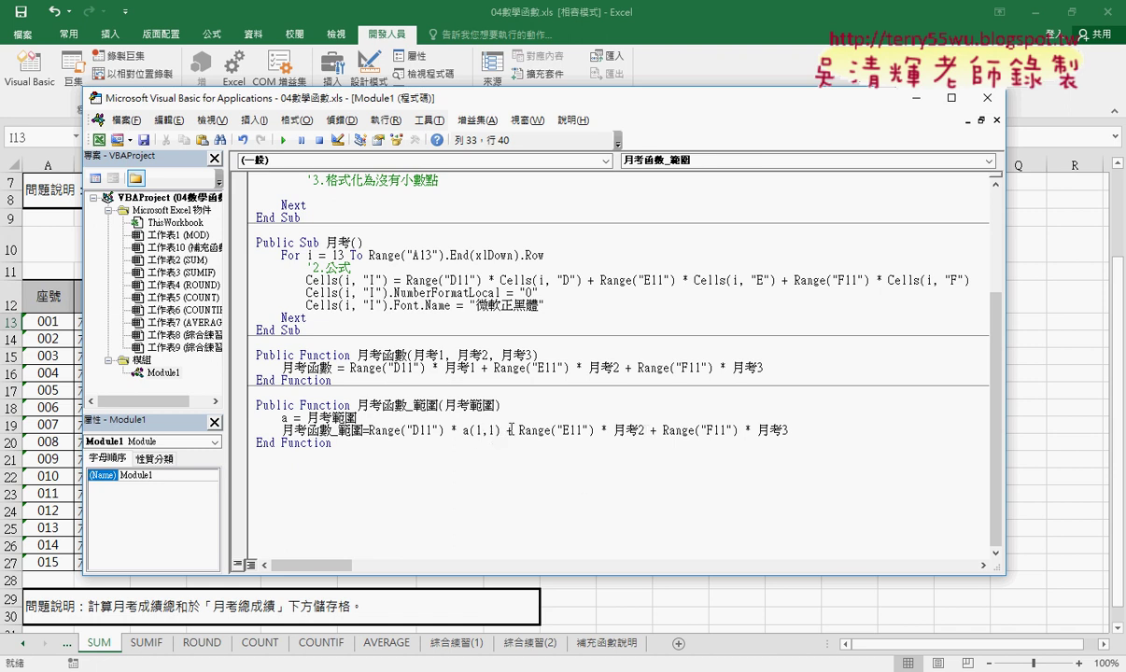
drag(501, 431, 463, 432)
key(ctrl+c)
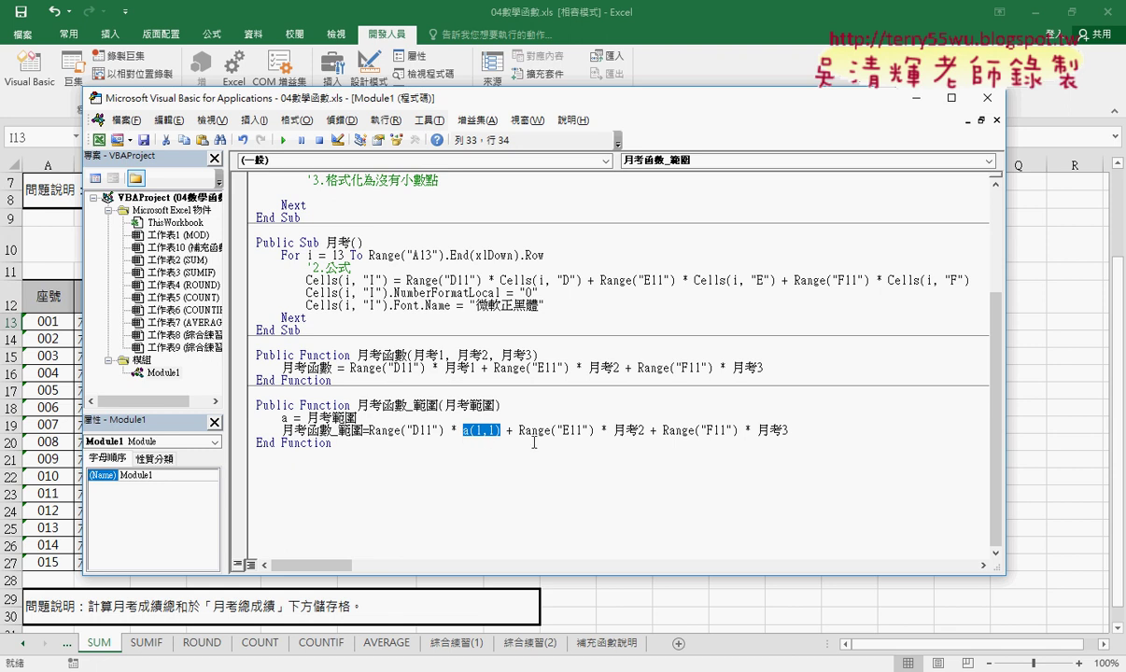
double_click(620, 430)
key(ctrl+v)
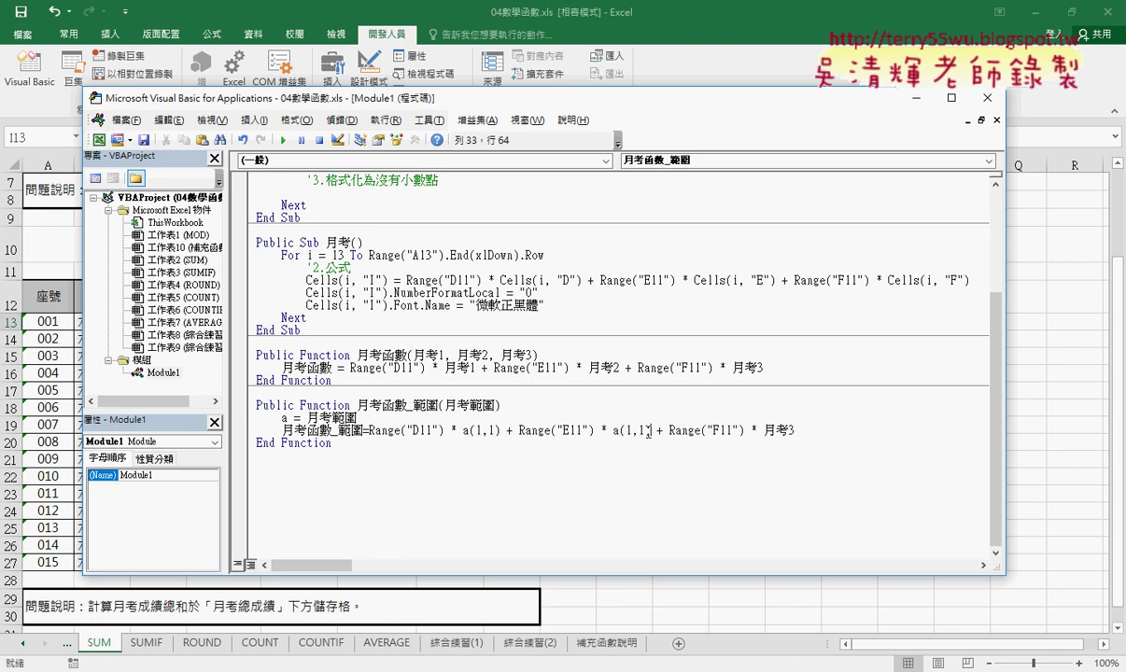
double_click(641, 431)
text(2)
double_click(768, 430)
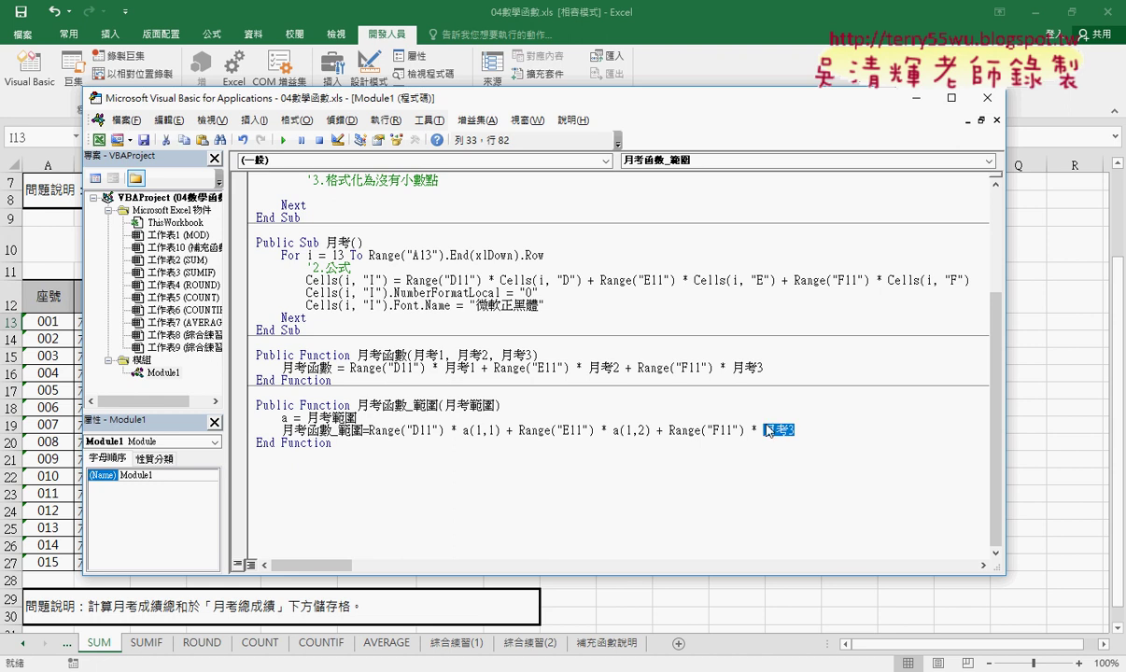
key(ctrl+v)
double_click(790, 430)
Finish the last term as a(1, 3), commit the formatted line, and hide the editor.
text(3)
click(789, 430)
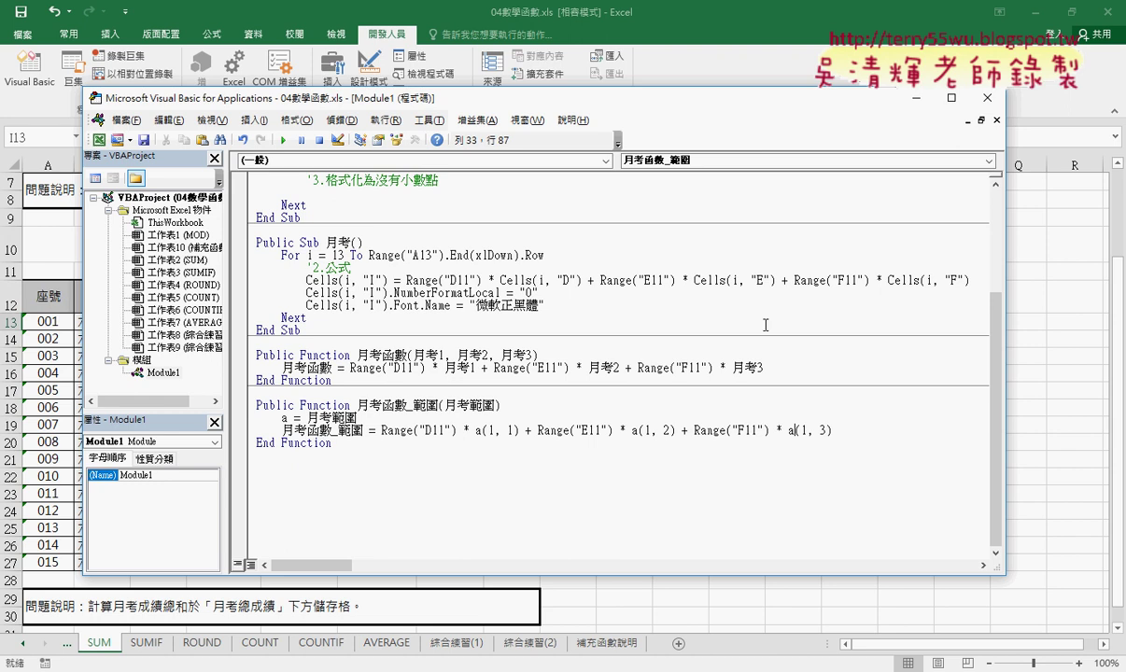
click(915, 97)
Select an empty cell on the grade sheet and switch to the SUMIF worksheet.
click(843, 458)
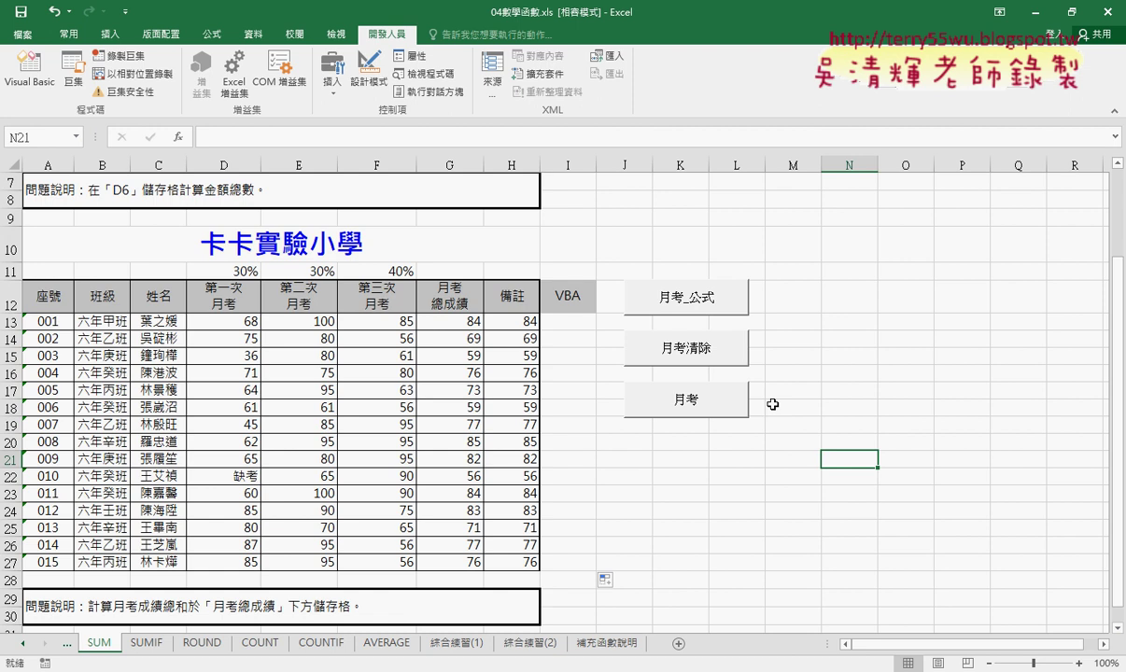
click(147, 646)
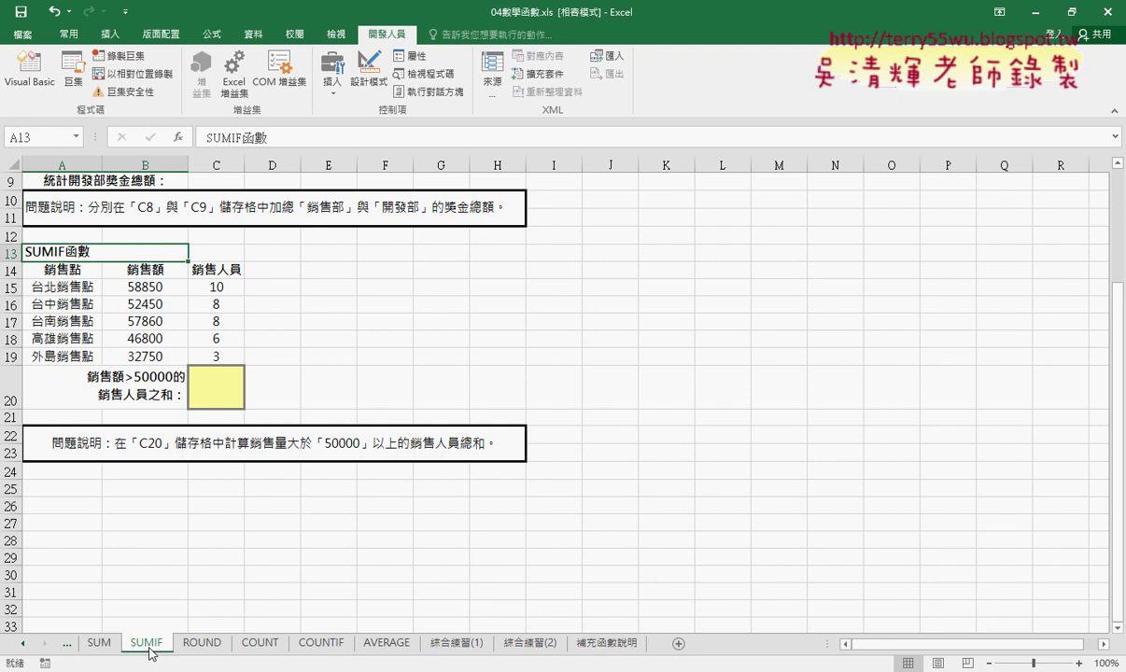
Glance at the SUM sheet and return to the SUMIF worksheet.
scroll(150, 653, up, 3)
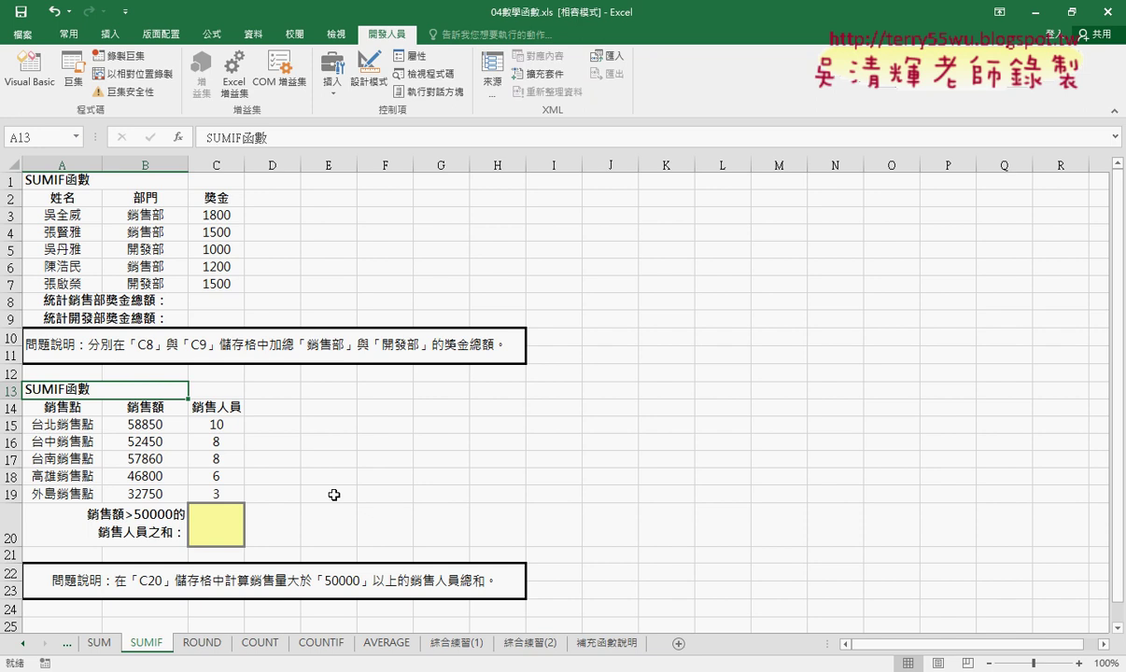
click(99, 643)
click(145, 650)
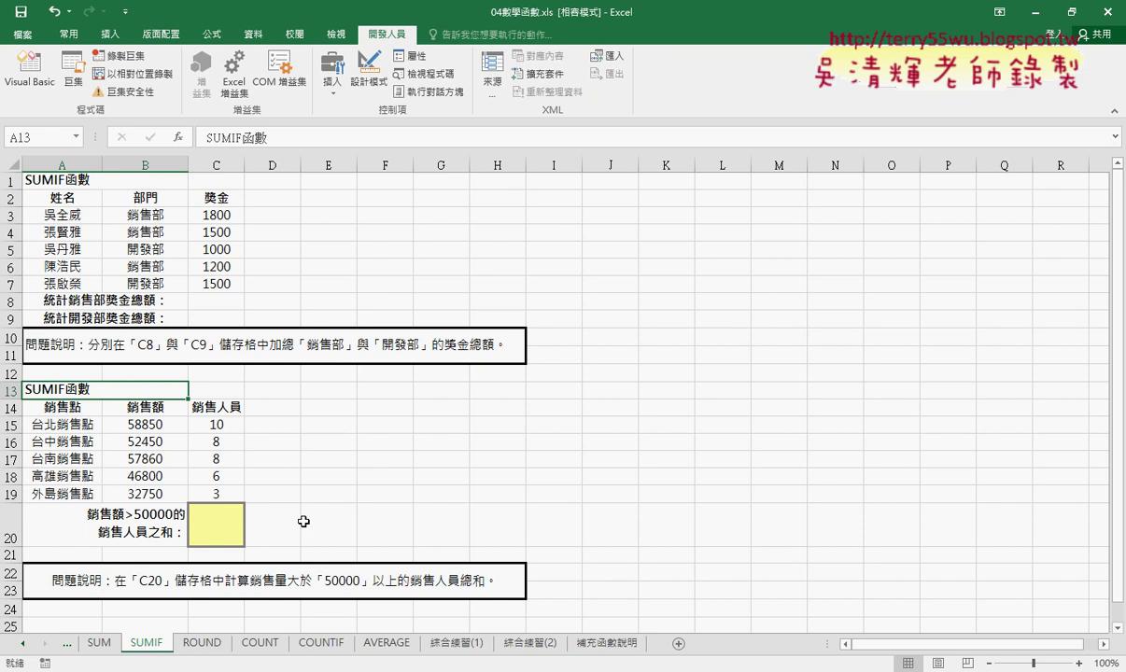